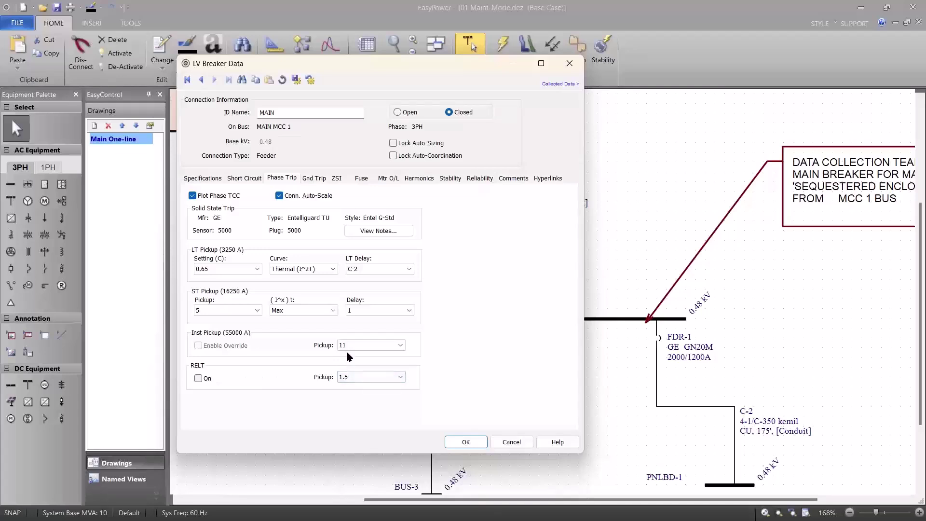
- Accept and close the MAIN breaker's LV breaker data
click(454, 442)
scroll(455, 429, down, 1)
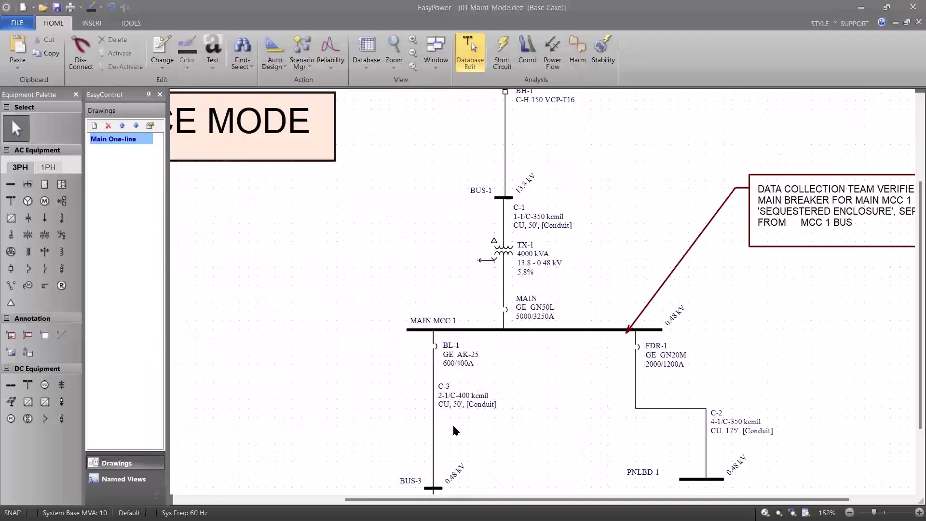
drag(454, 427, 452, 393)
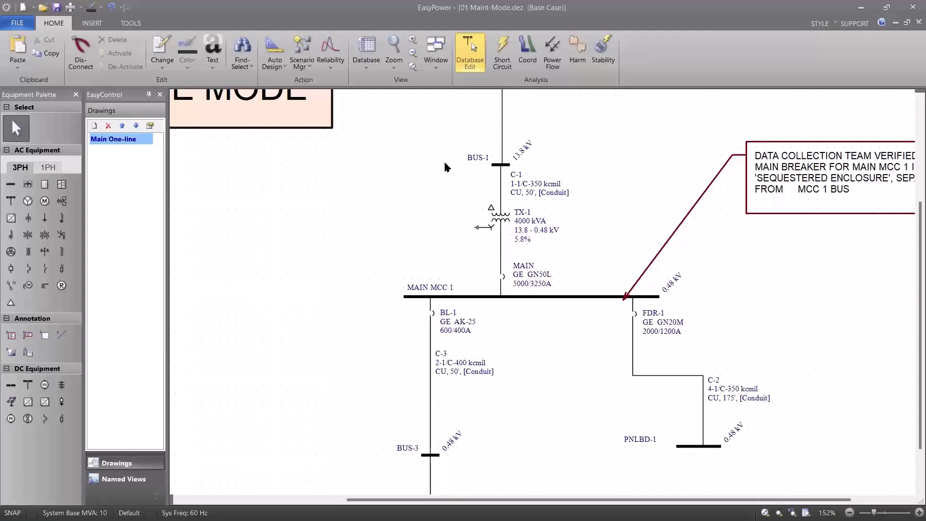
- Switch to short circuit analysis and fault the buses to display arc flash results on the one-line
click(502, 53)
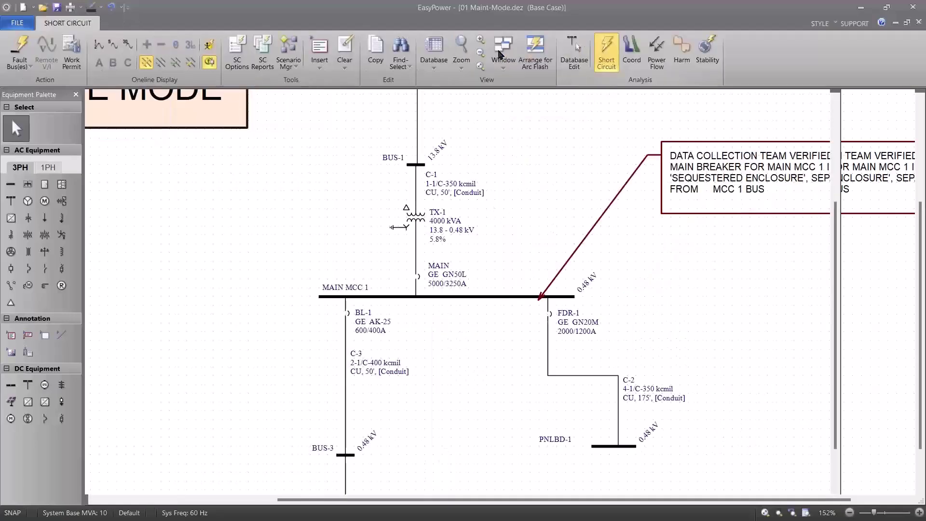
click(26, 54)
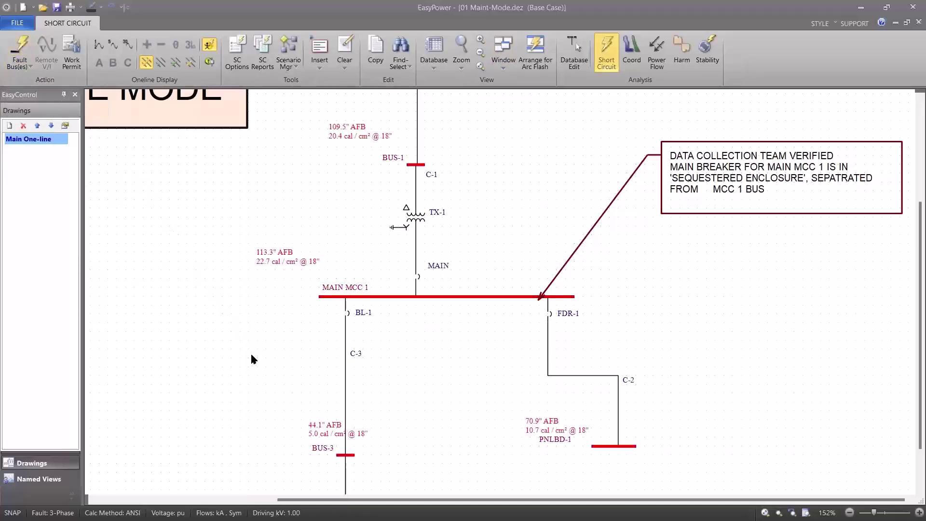
scroll(291, 402, down, 3)
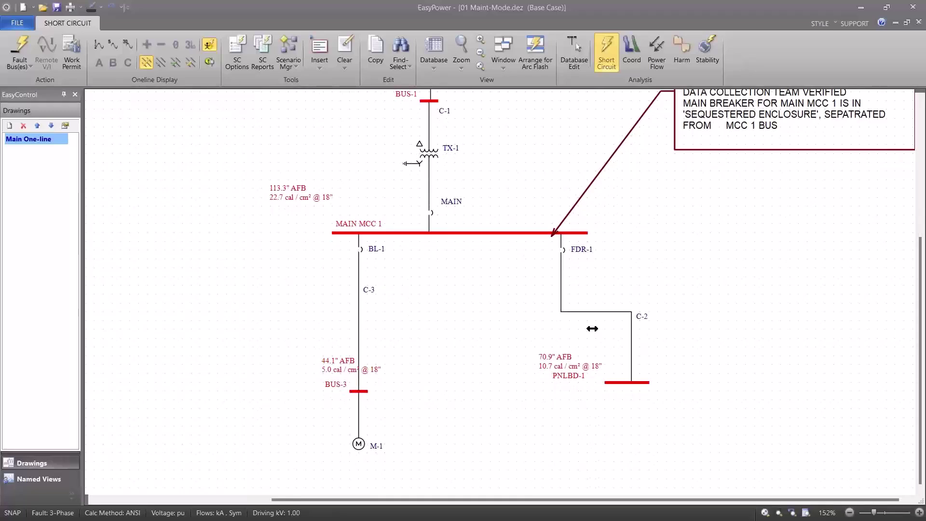
drag(494, 251, 489, 291)
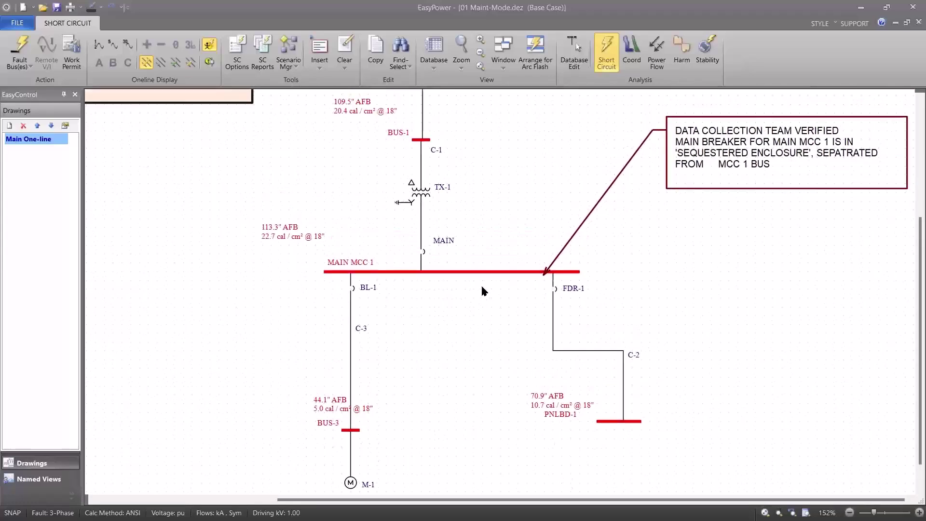
- Set maintenance mode on for the entire system and check the arc flash results on the one-line
right_click(195, 228)
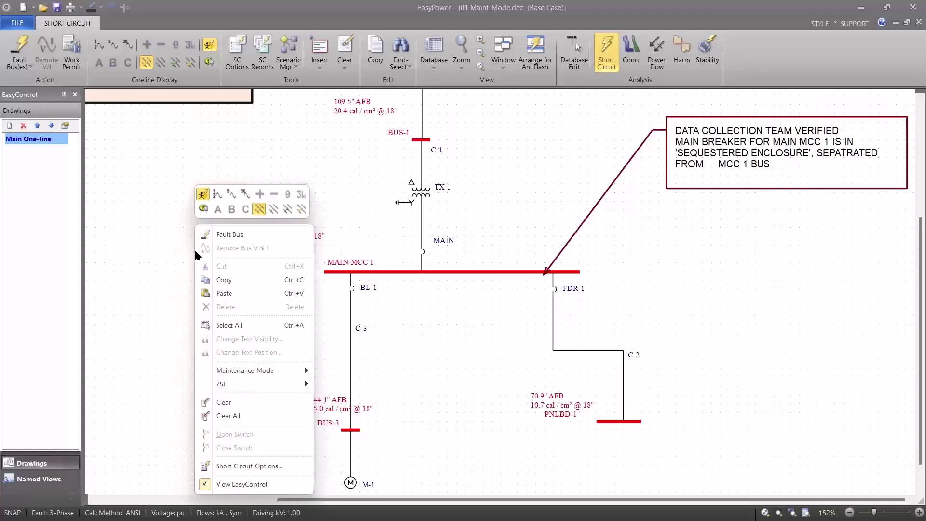
mouse_move(222, 373)
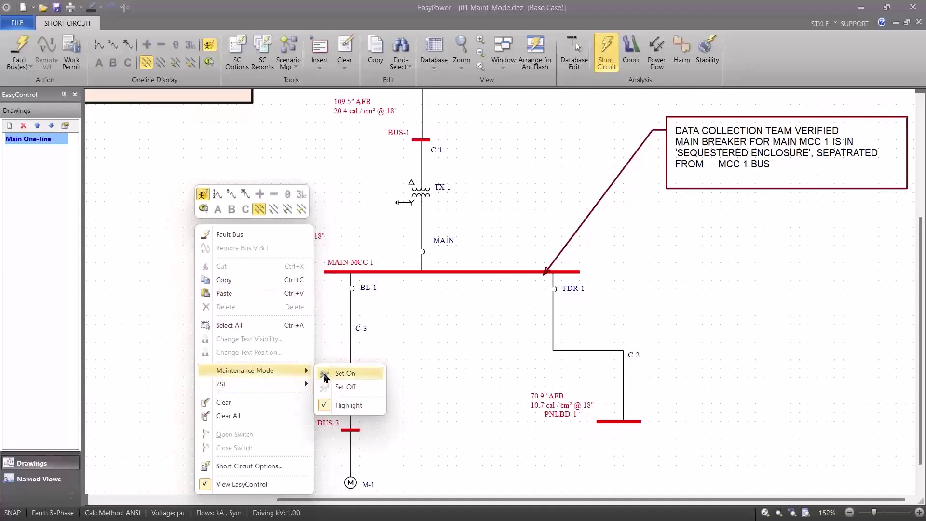
click(324, 373)
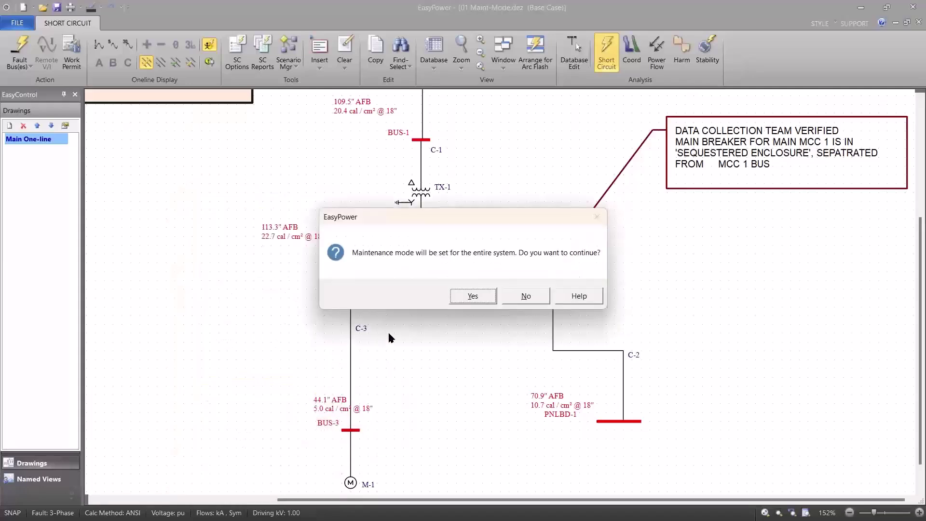
click(457, 292)
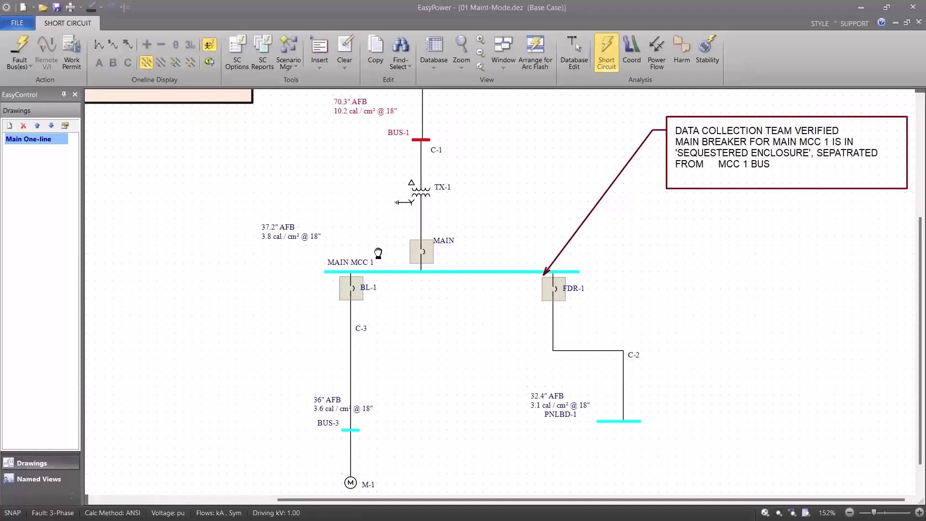
scroll(377, 249, up, 3)
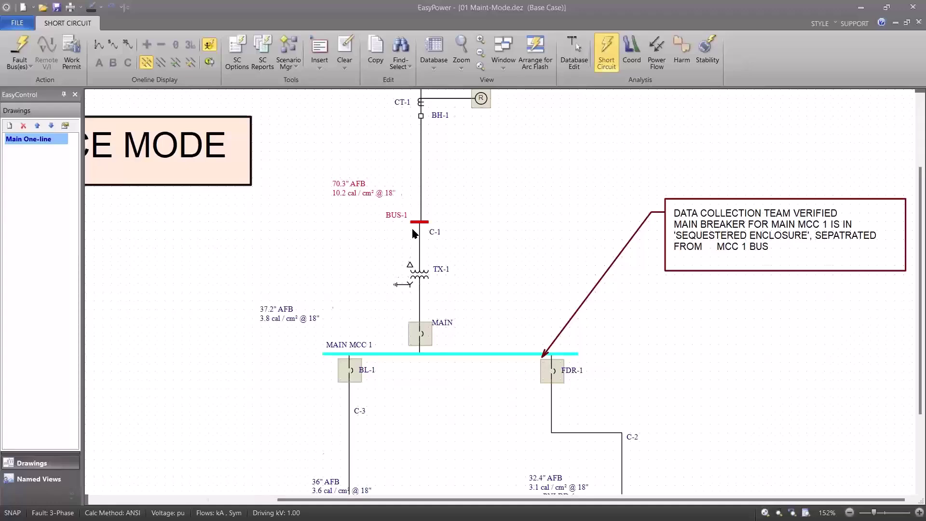
scroll(413, 233, down, 4)
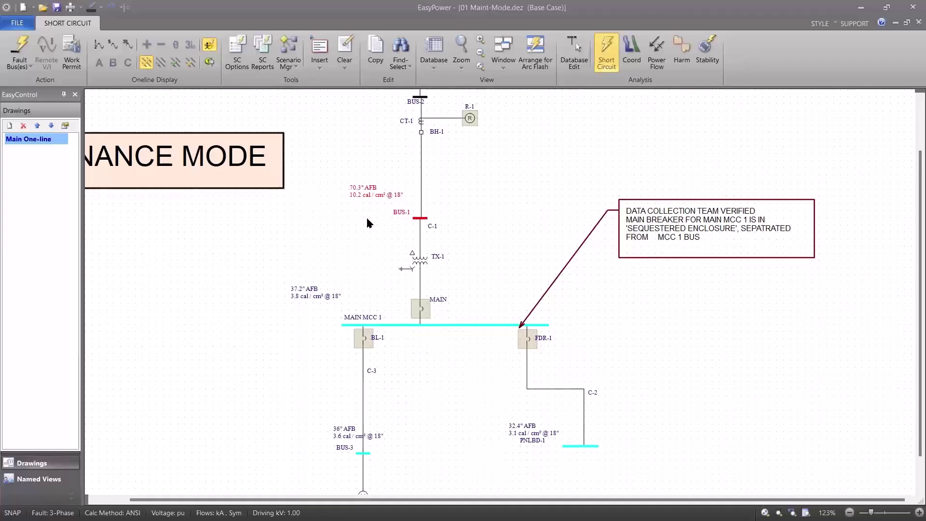
- Set maintenance mode off for the entire system
right_click(351, 219)
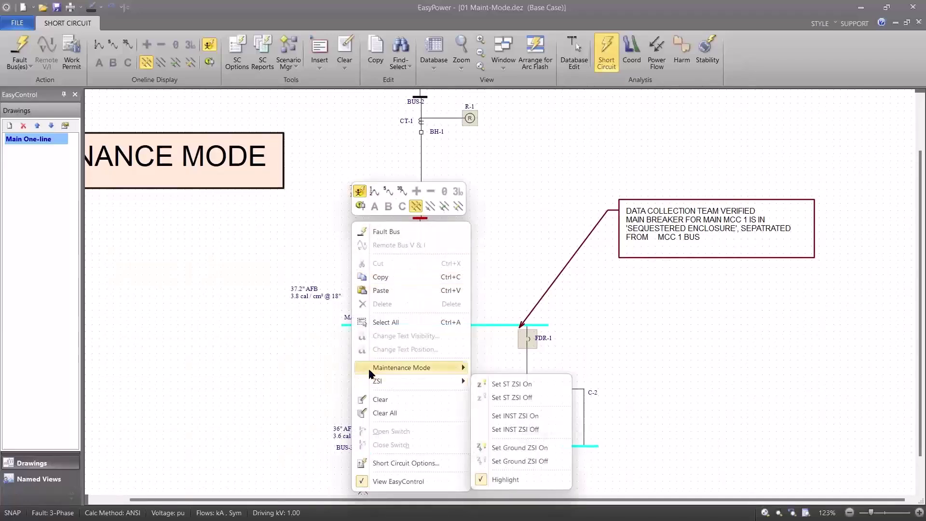
mouse_move(370, 371)
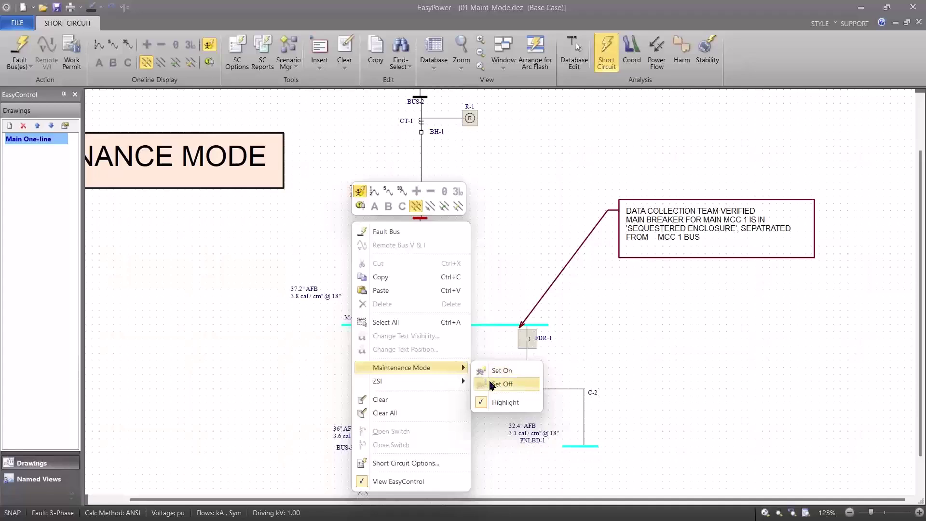
click(501, 384)
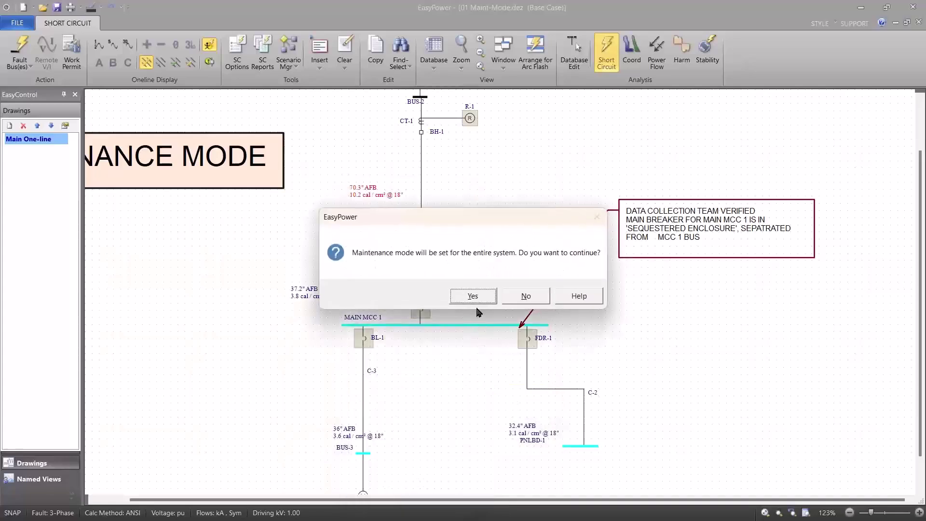
click(476, 300)
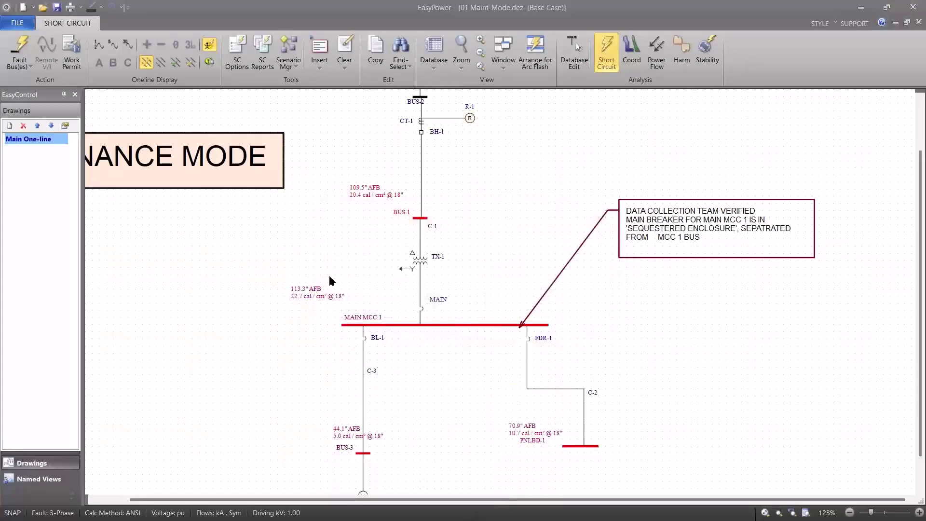
- Plot a TCC of the TX-1, MAIN, BL-1 and M-1 branch in coordination, and hide the plot's one-line and title block
drag(295, 274, 447, 468)
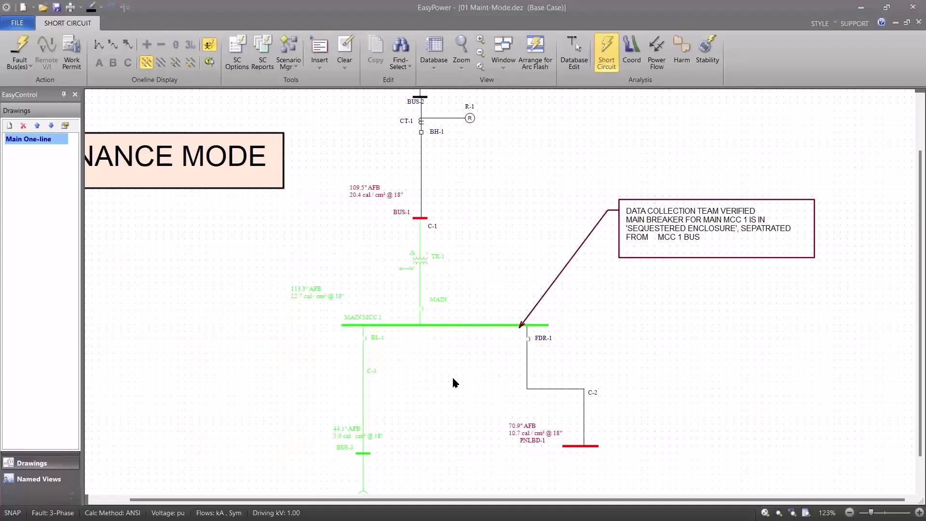
click(631, 53)
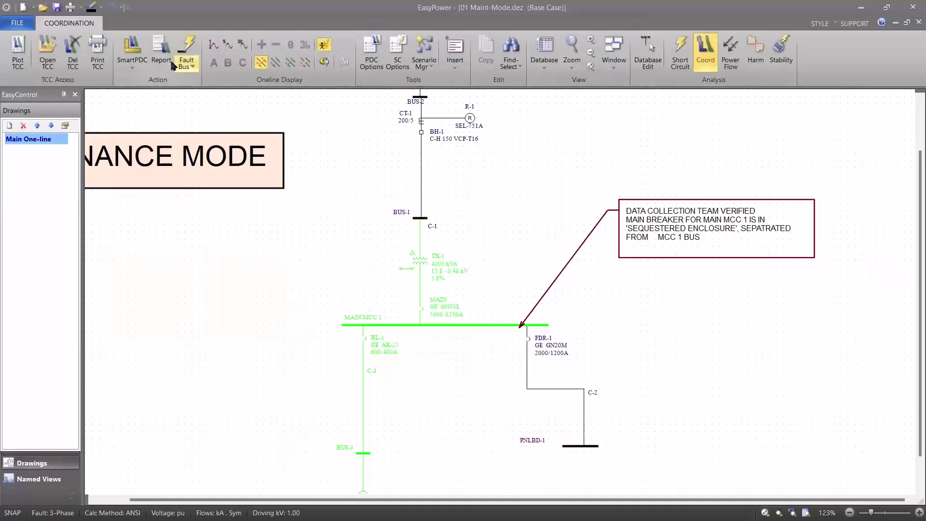
click(30, 54)
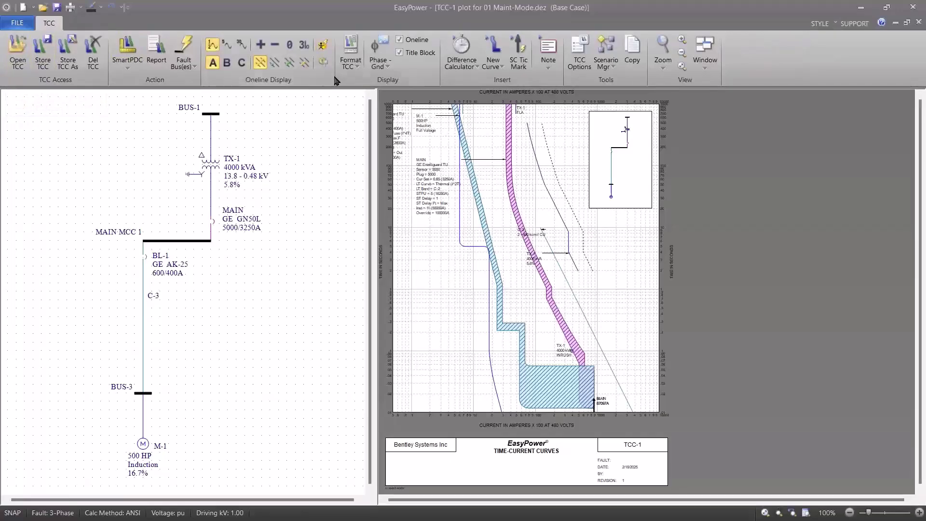
click(399, 53)
click(399, 39)
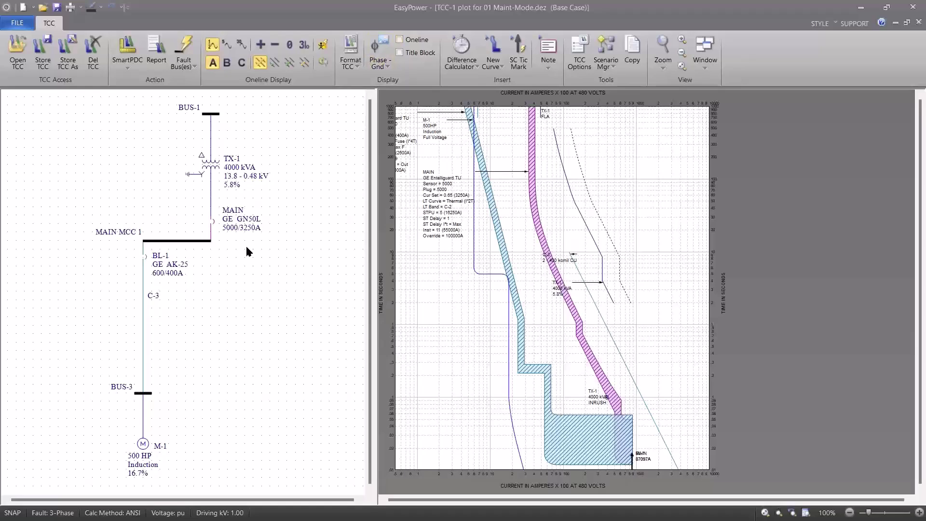
- Fault BUS-3 in the TCC one-line and display its arc flash hazard results
click(146, 390)
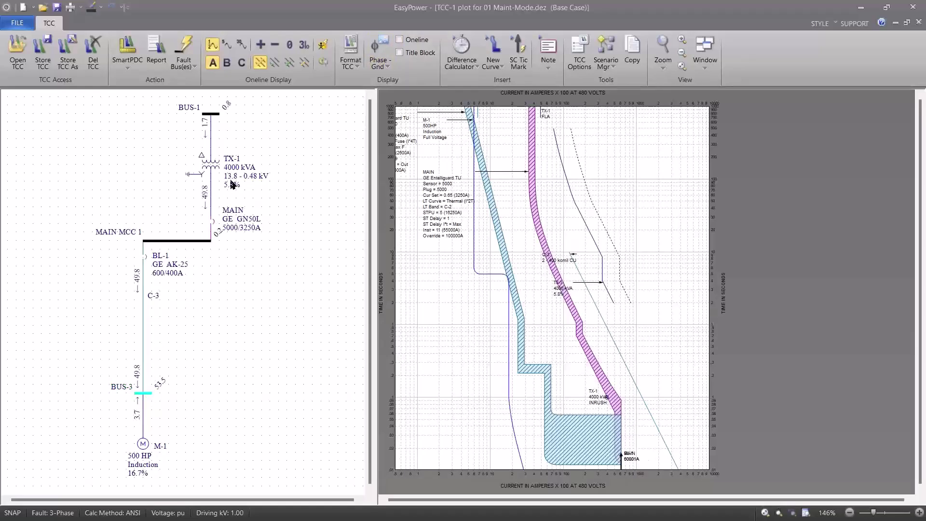
click(324, 45)
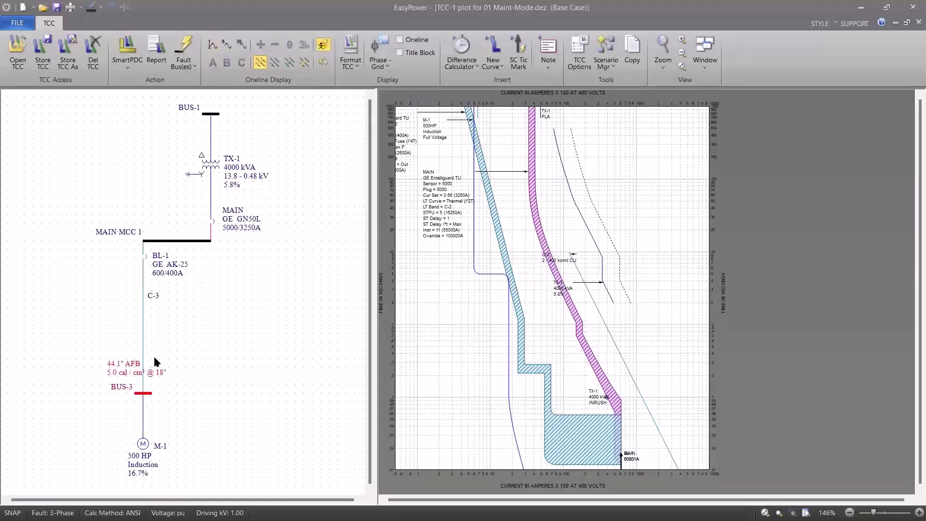
- Turn on maintenance mode for the BL-1 breaker and for the MAIN breaker
right_click(150, 265)
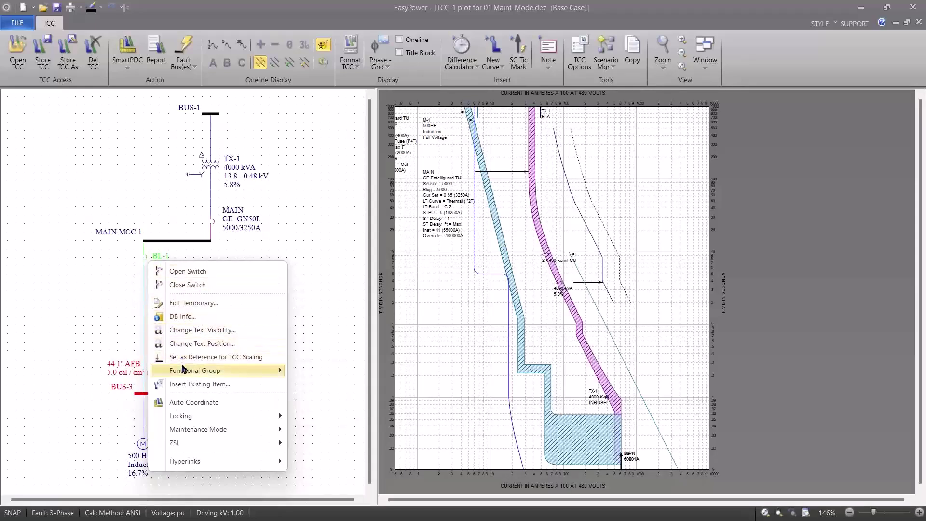
mouse_move(196, 429)
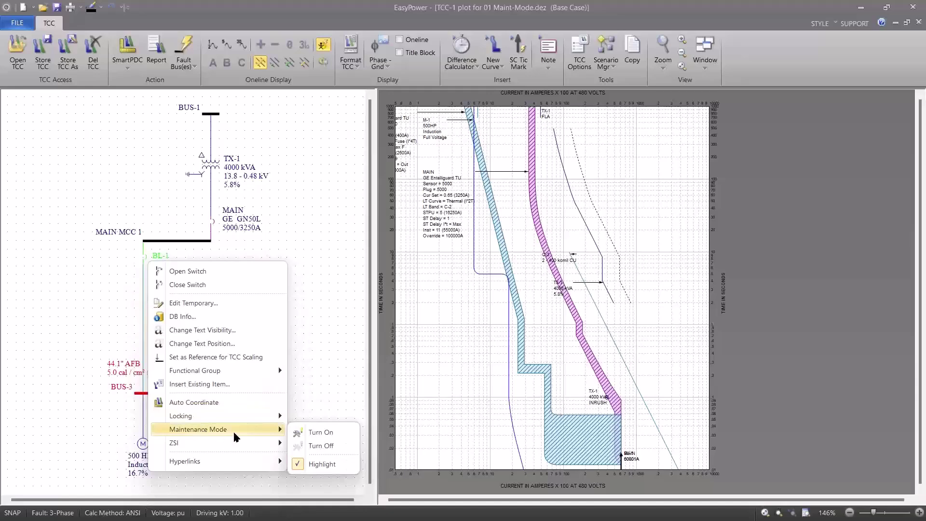
click(296, 432)
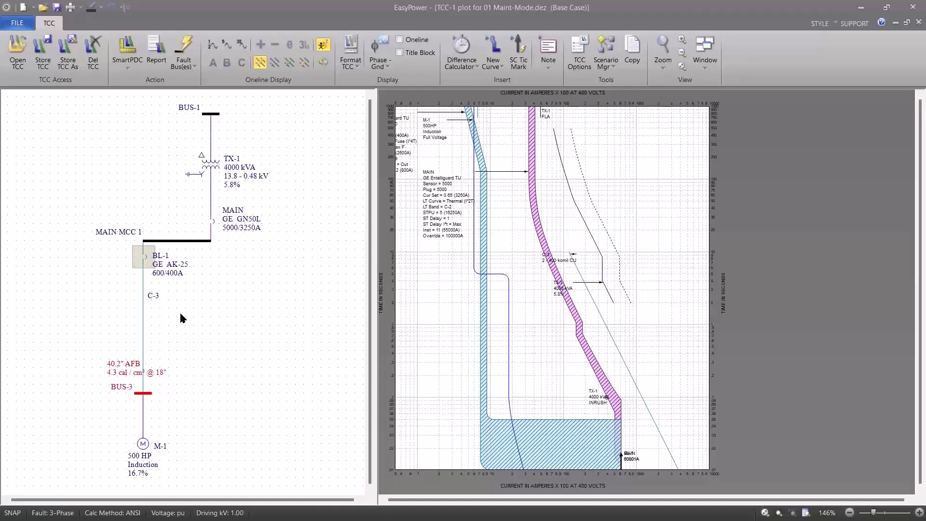
right_click(214, 226)
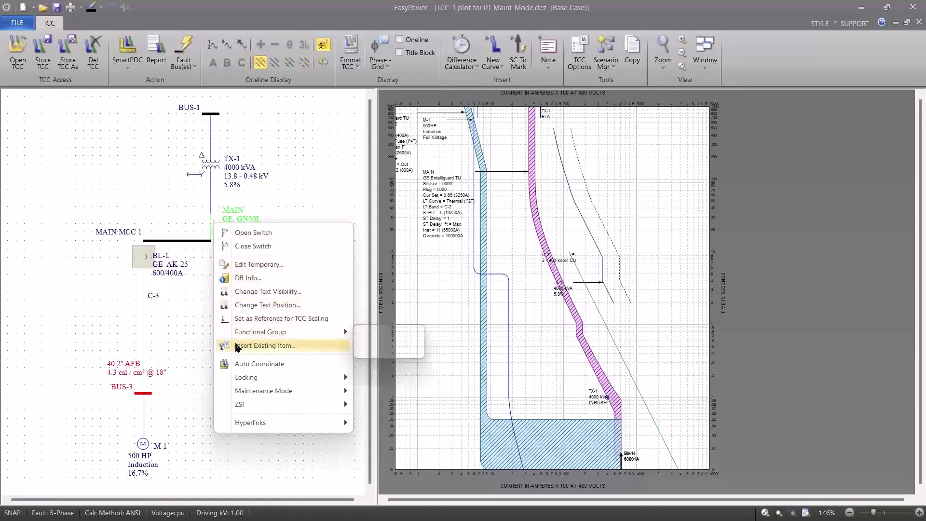
mouse_move(248, 389)
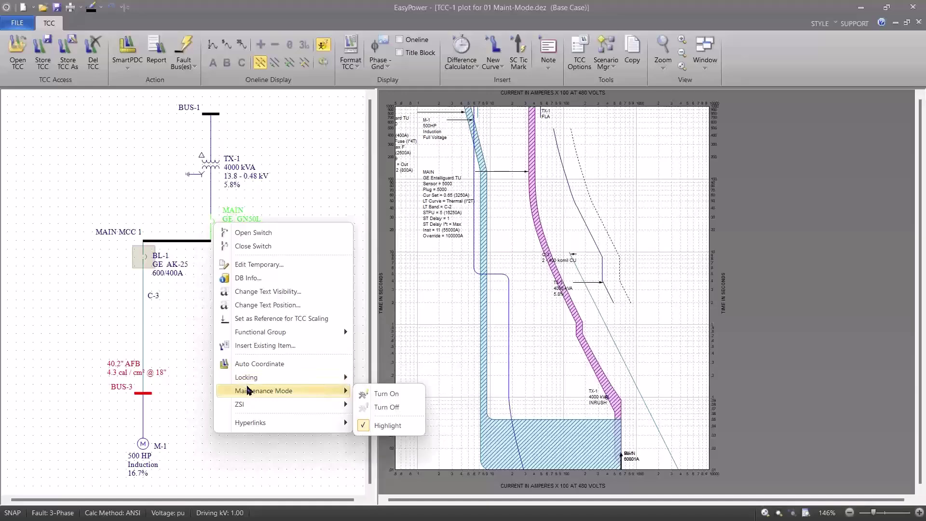
click(366, 399)
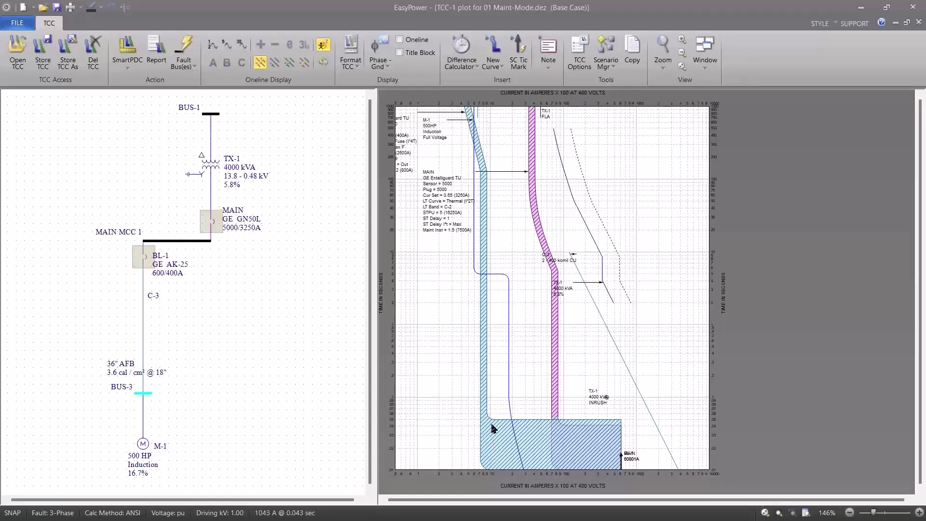
- Move the BL-1 settings label on the TCC plot below the MAIN label, beside the BL-1 curve
mouse_move(492, 428)
mouse_move(481, 407)
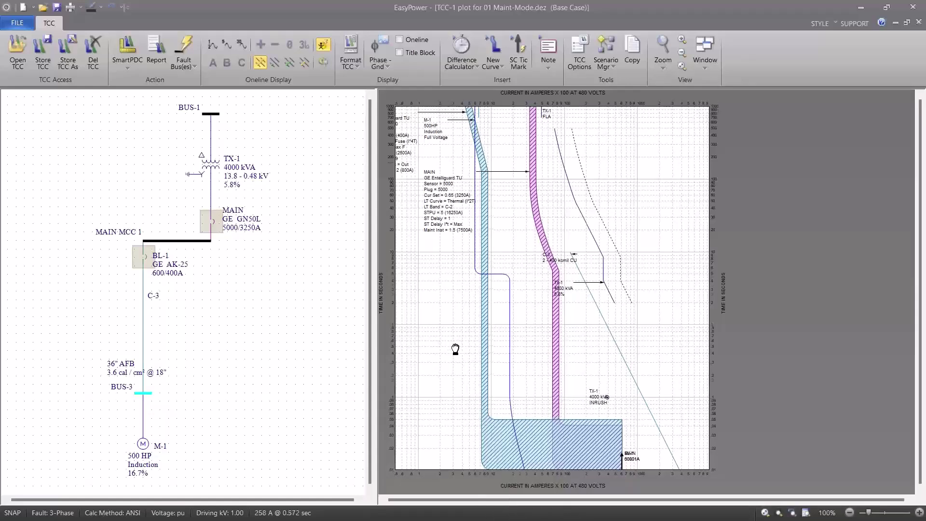
scroll(447, 340, down, 3)
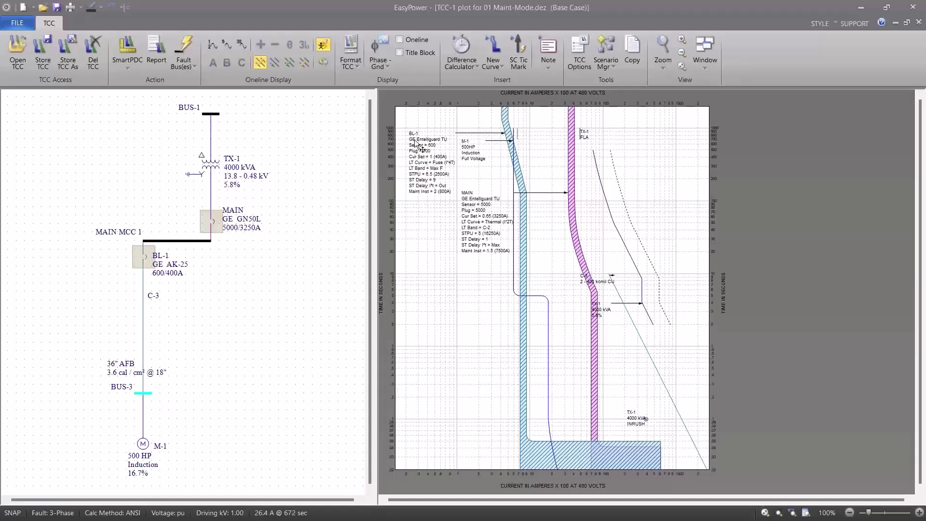
drag(416, 152, 414, 313)
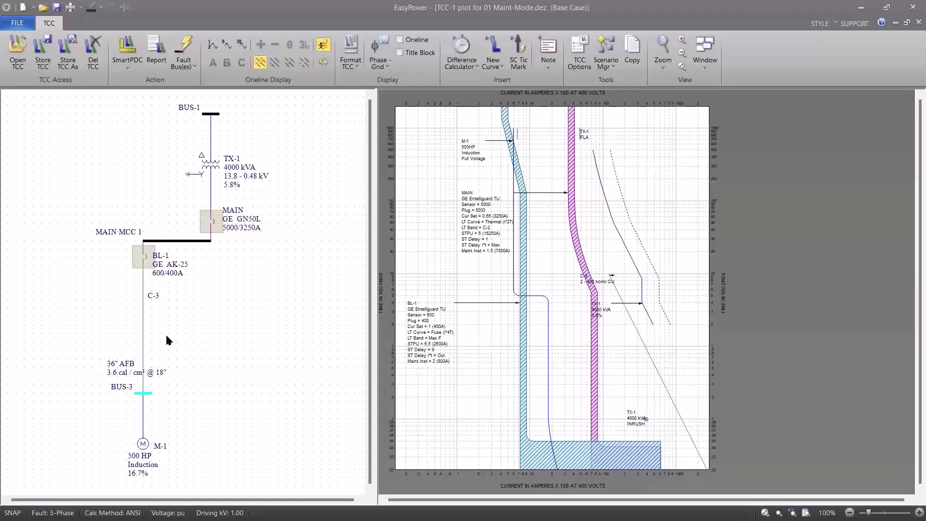
- Turn off maintenance mode for all applicable items in the TCC
right_click(199, 328)
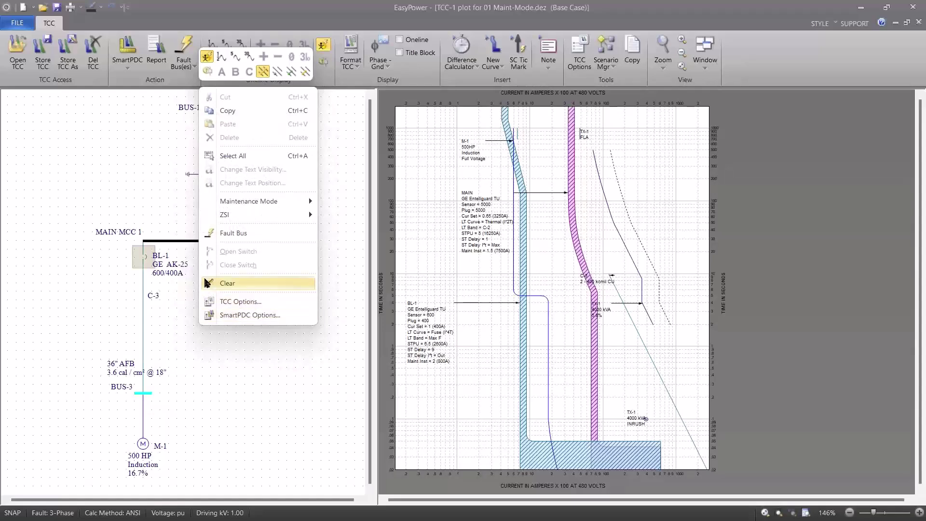
mouse_move(227, 200)
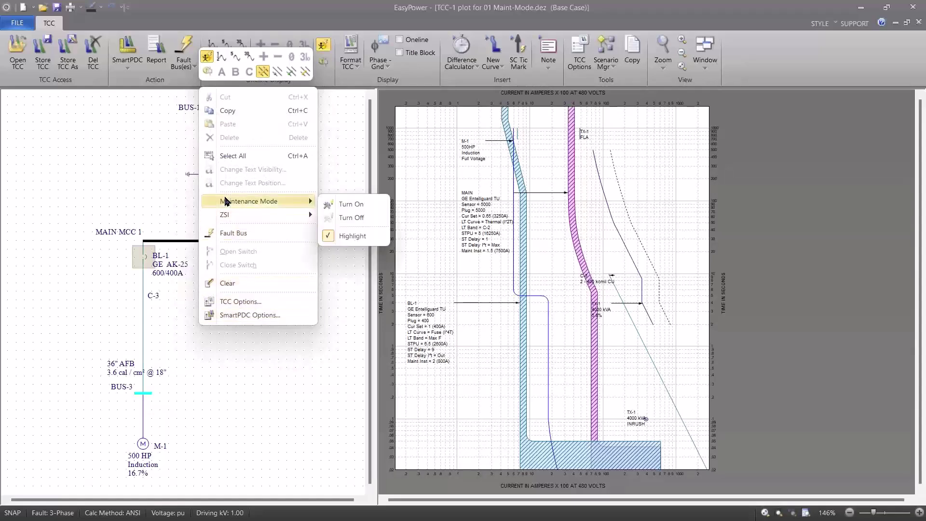
click(342, 218)
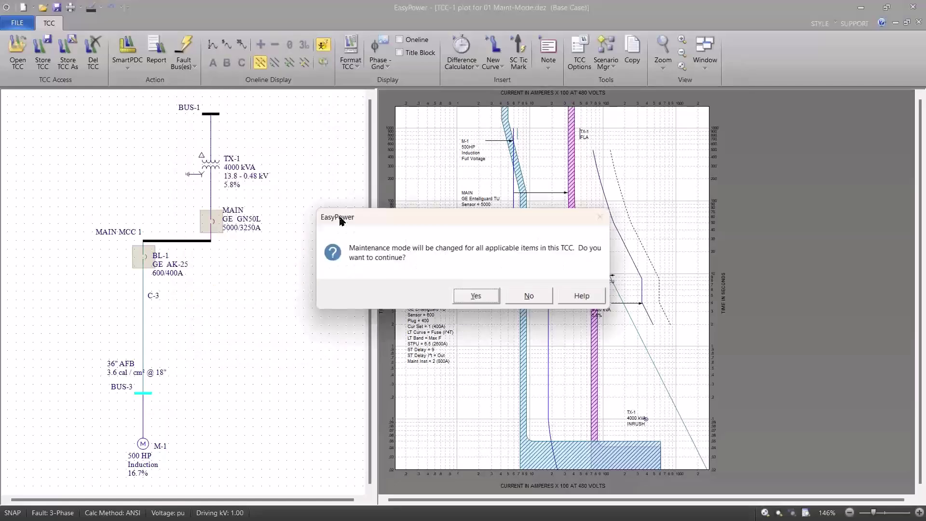
click(459, 295)
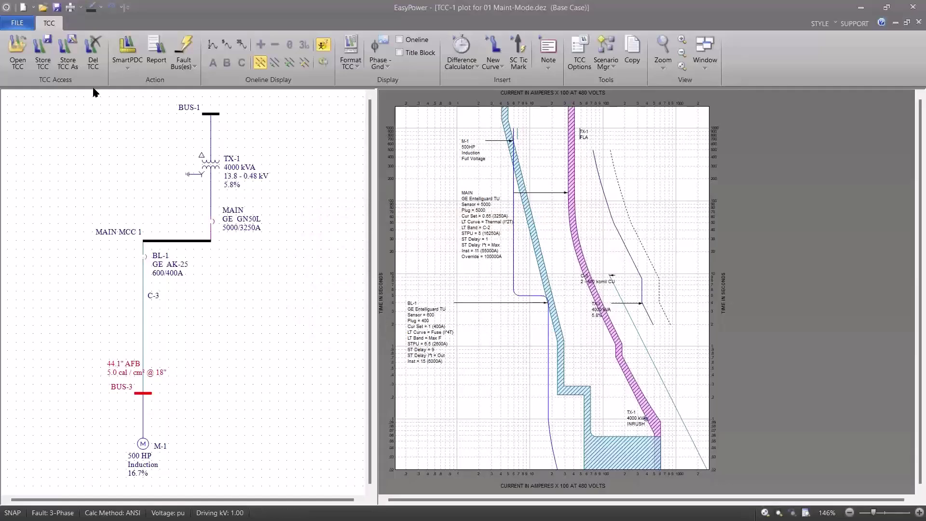
- Close the TCC-1 plot without storing its changes and switch the one-line to short circuit analysis
click(17, 22)
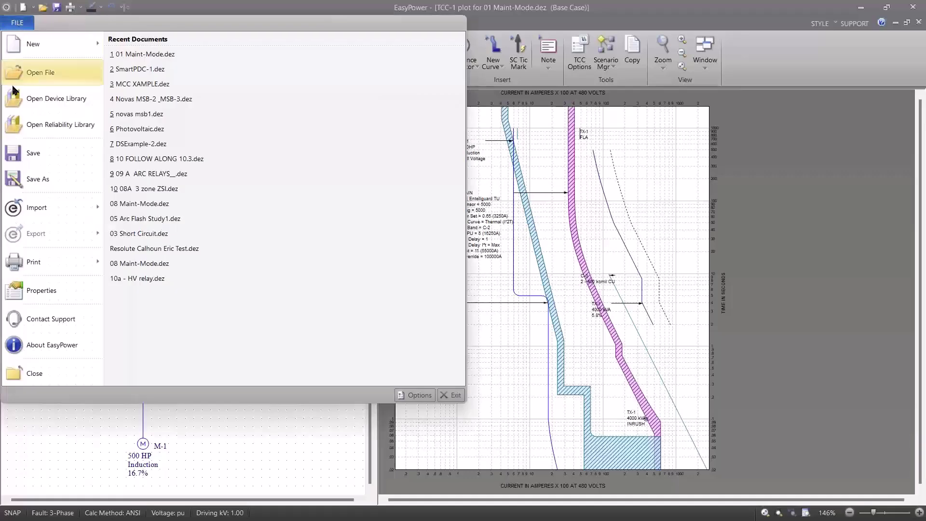
click(18, 369)
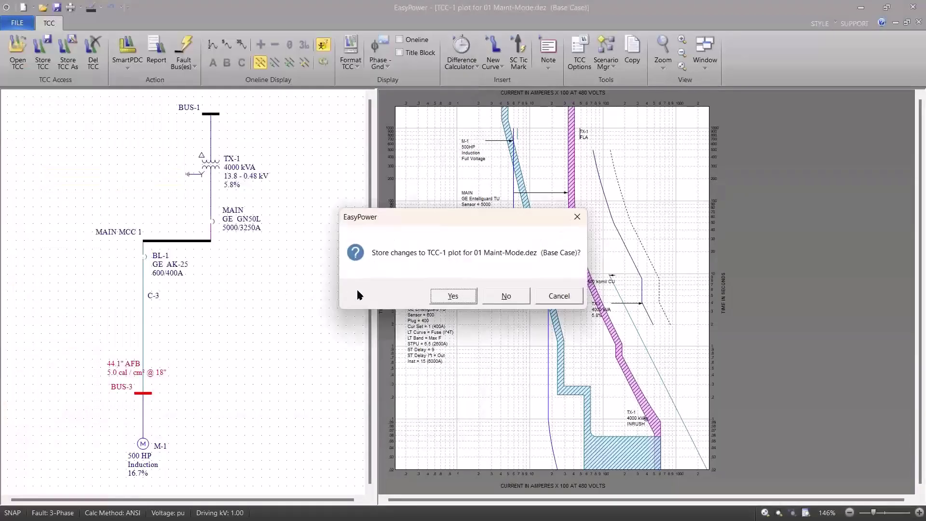
click(485, 293)
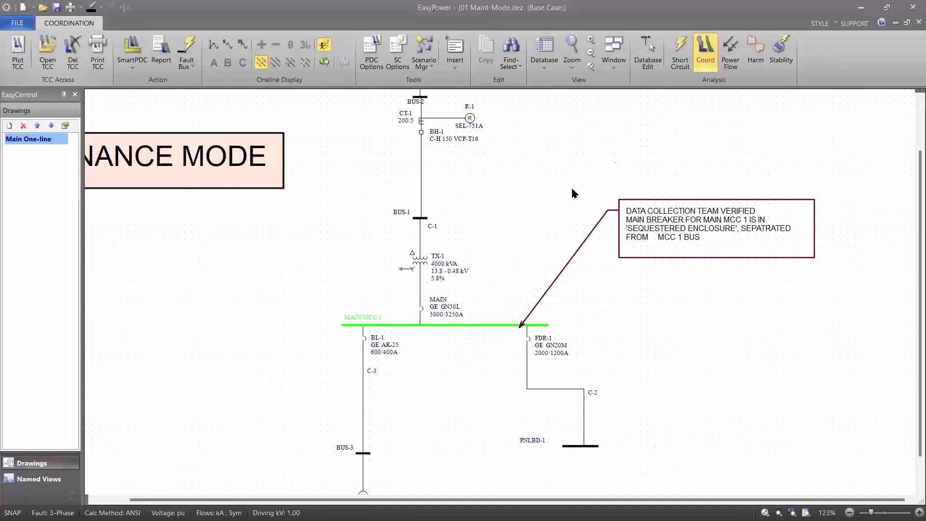
click(680, 50)
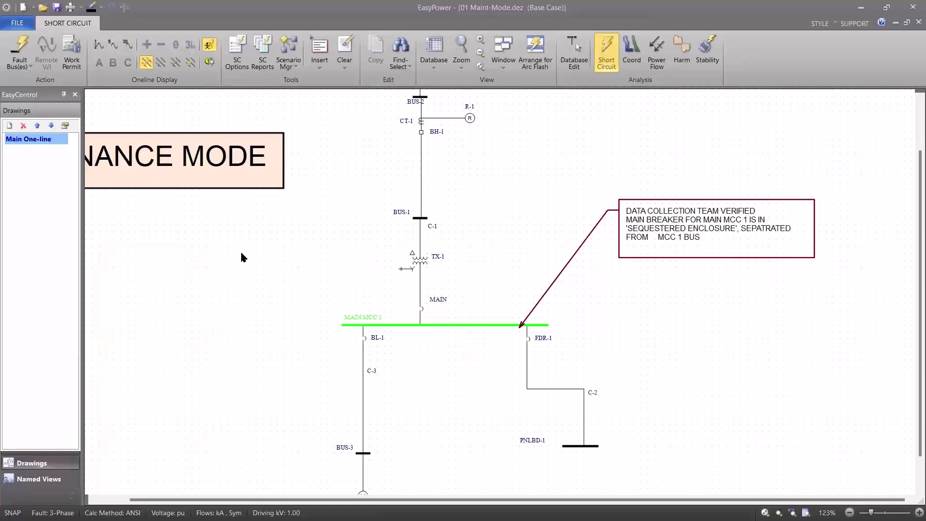
- Try to create a MAIN MCC 1 work permit for live parts of utilization equipment fed directly by a branch circuit, using the Feeders option
click(73, 57)
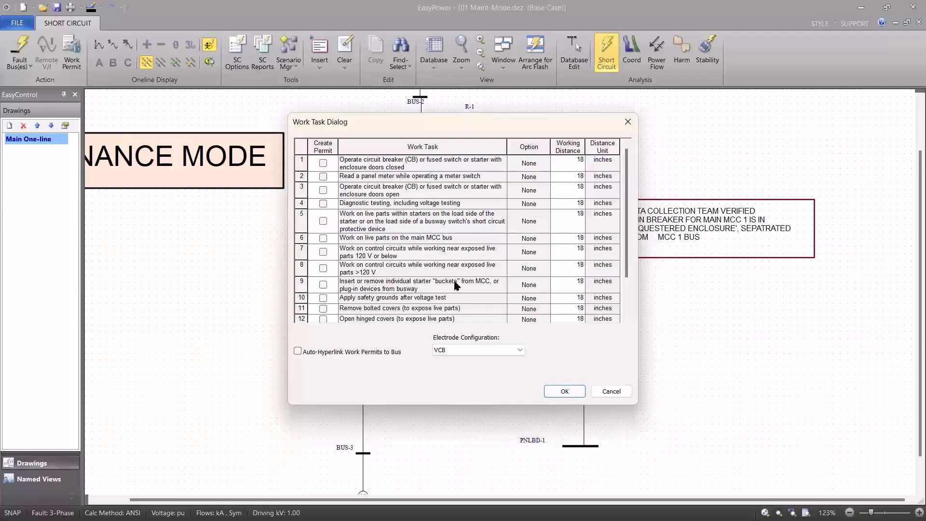
click(627, 303)
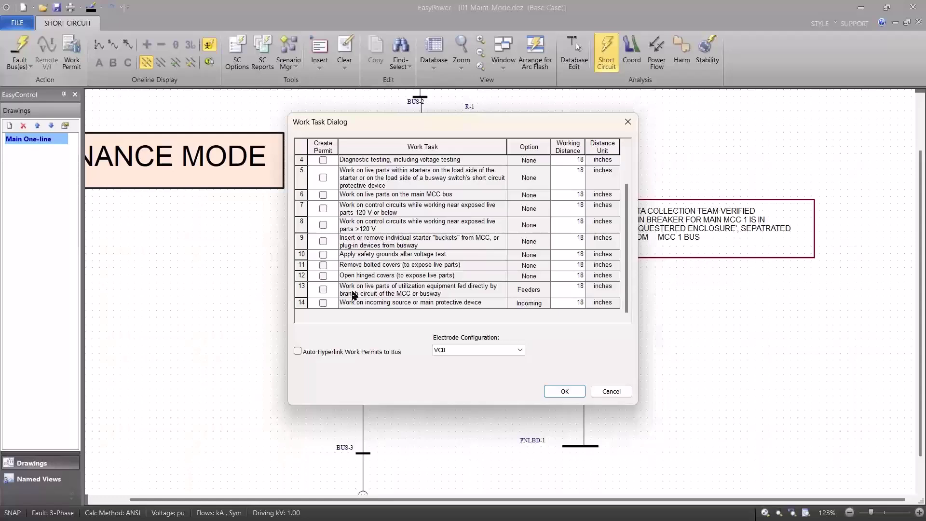
click(324, 291)
drag(576, 289, 585, 290)
text(1)
click(556, 389)
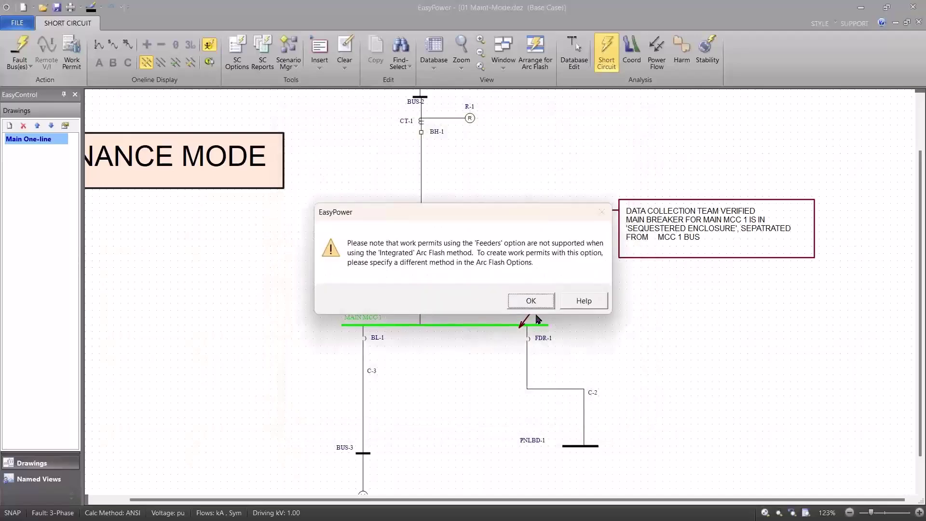
click(531, 300)
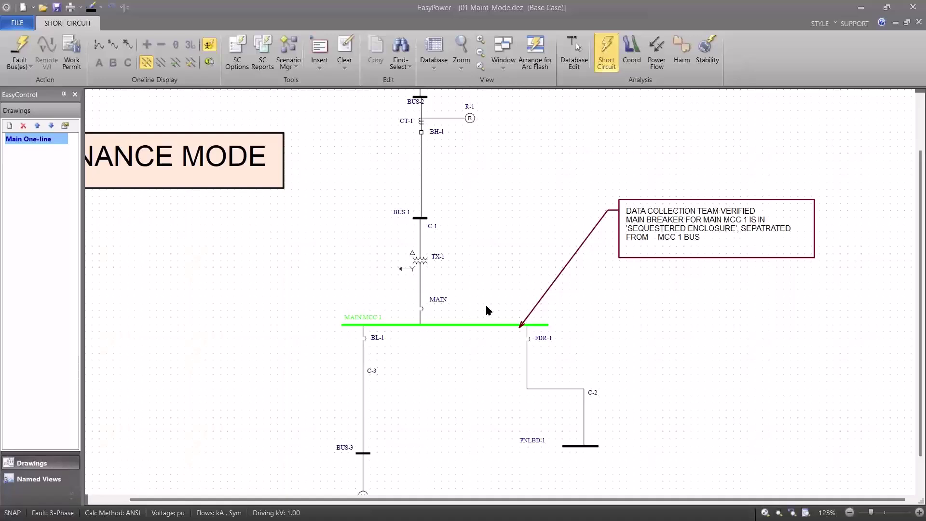
- Fault the MAIN MCC 1 bus on the one-line to display its arc flash hazard results
click(465, 326)
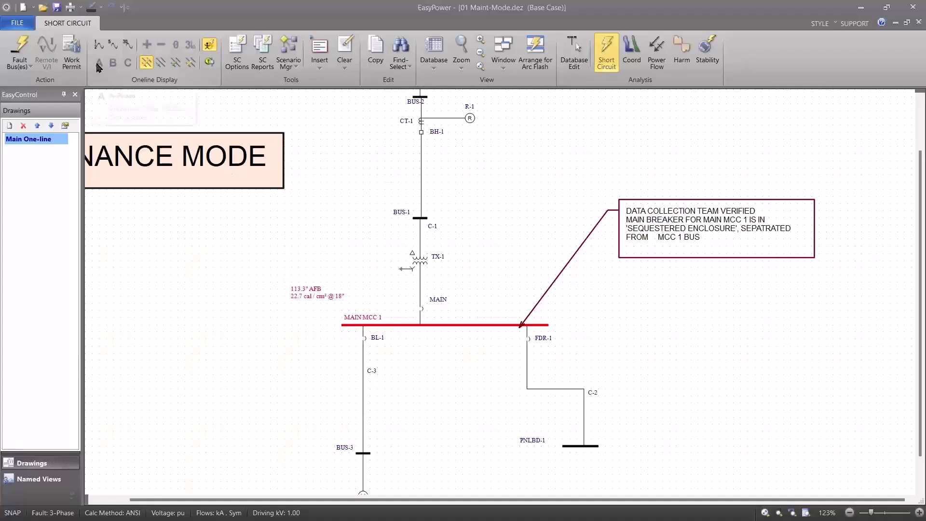
click(81, 54)
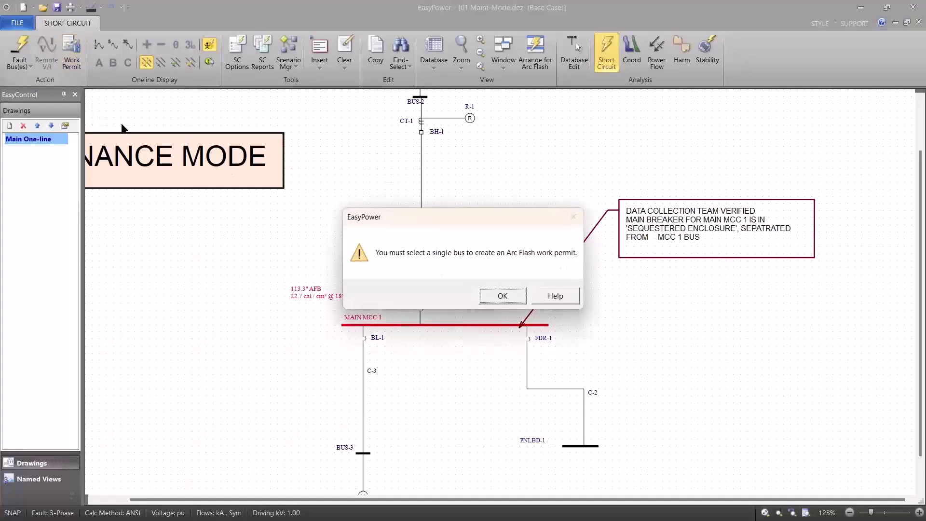
click(497, 295)
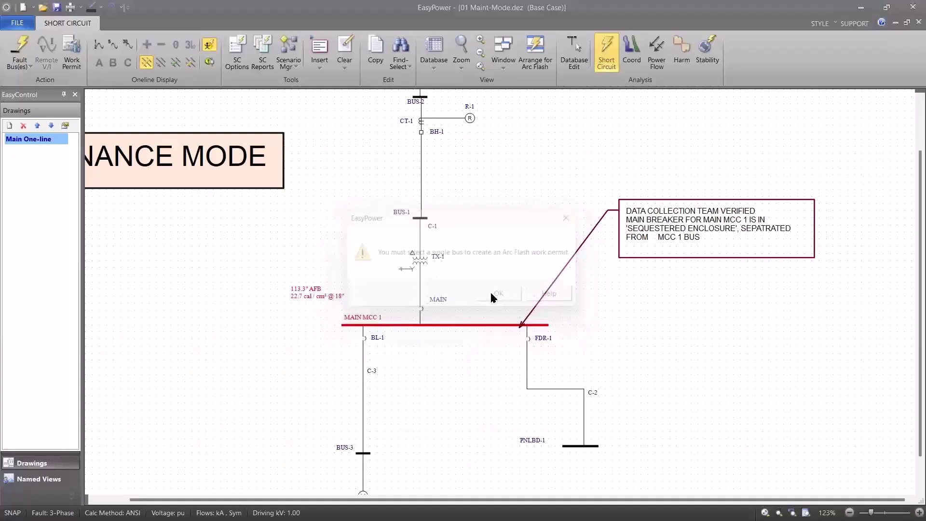
- Create a work permit for MAIN MCC 1 covering control circuit work near exposed live parts >120 V, with a 10-inch working distance
click(464, 324)
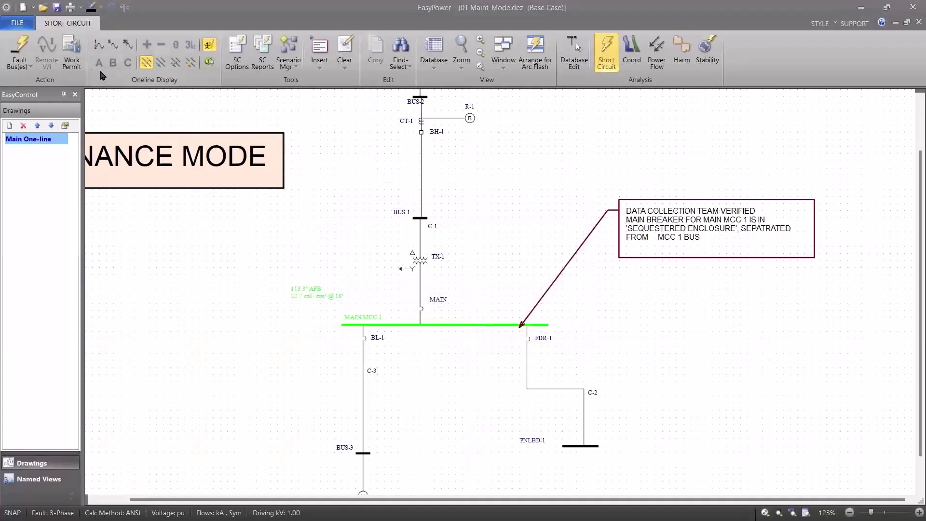
click(82, 57)
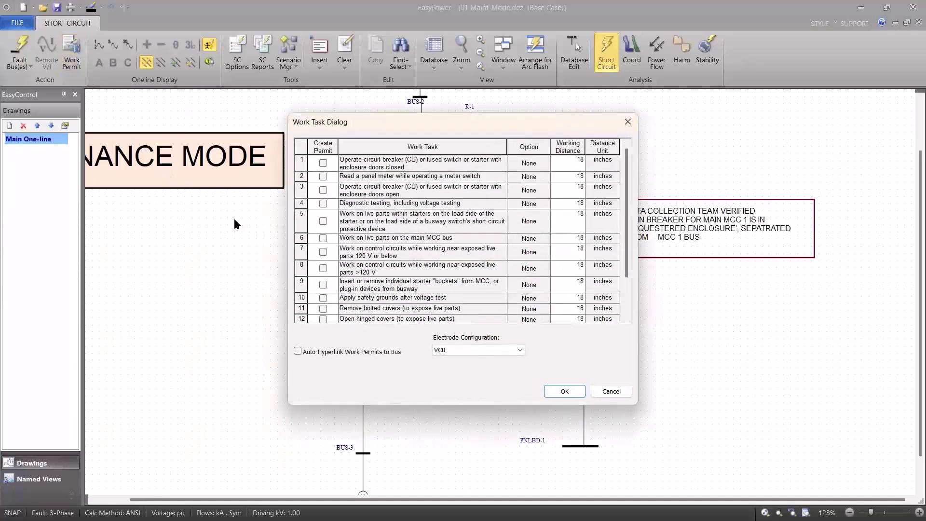
click(323, 268)
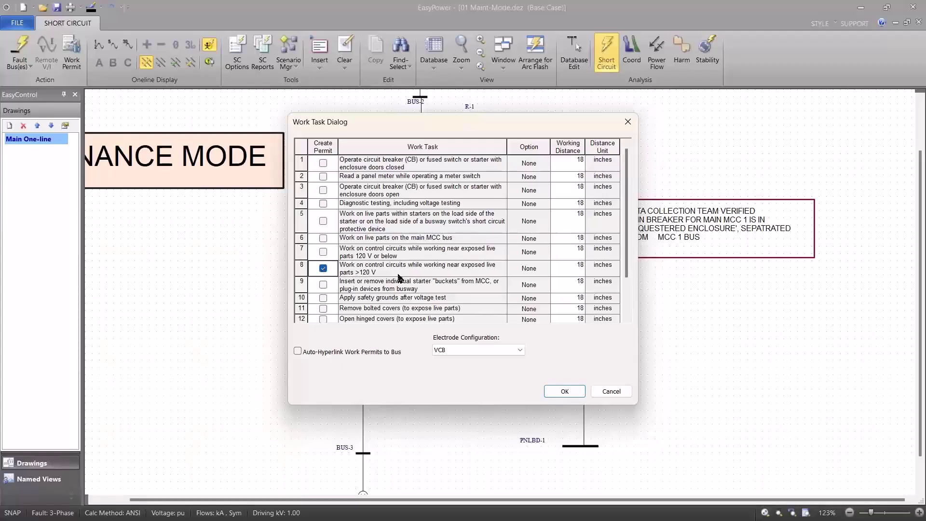
click(578, 264)
text(10)
click(556, 389)
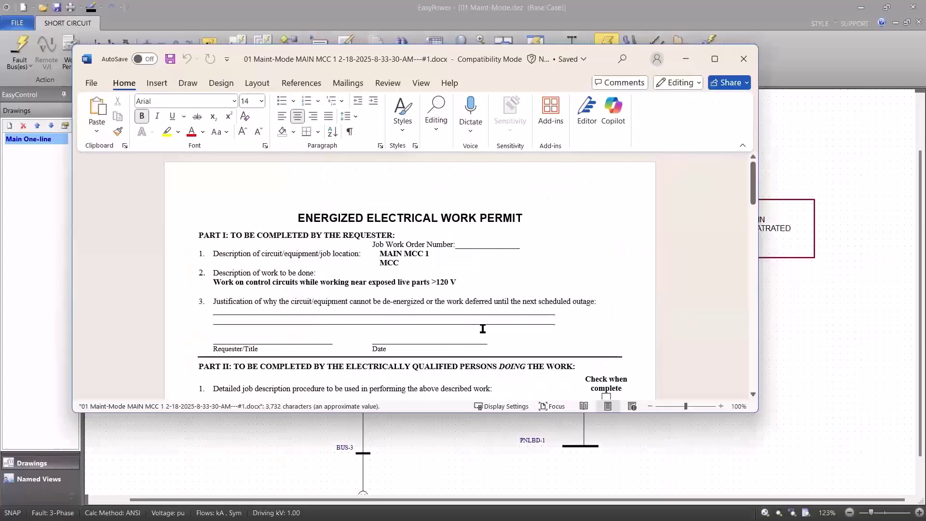
- Review the shock and arc flash risk assessment results in the generated energized electrical work permit
scroll(451, 277, down, 2)
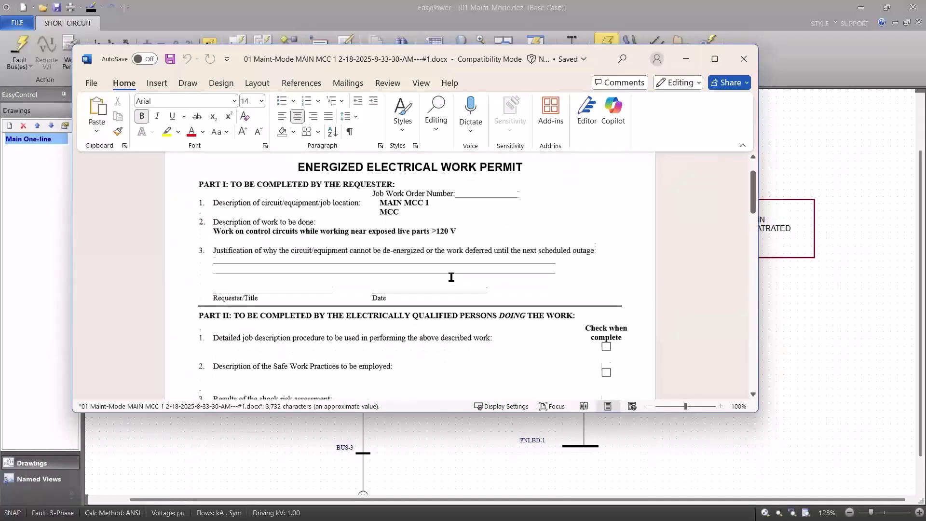
scroll(451, 277, down, 6)
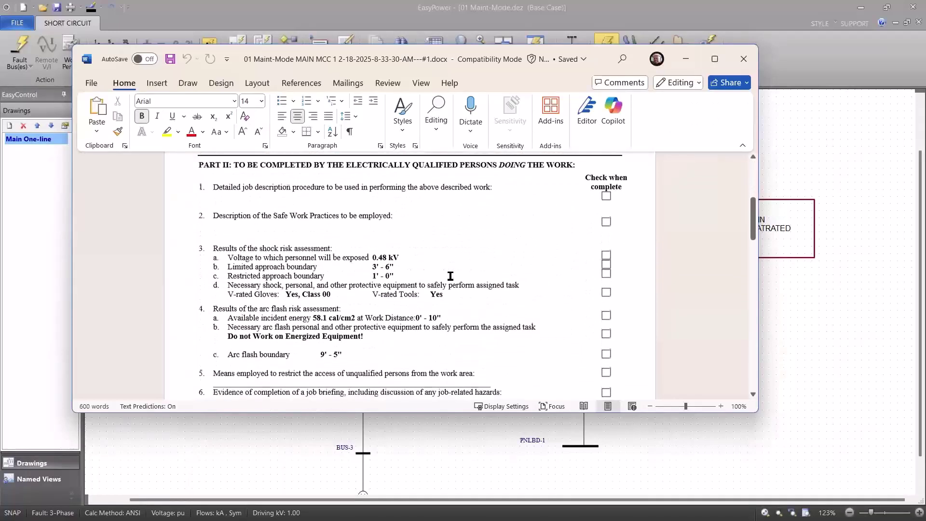
scroll(450, 276, down, 1)
scroll(448, 278, up, 1)
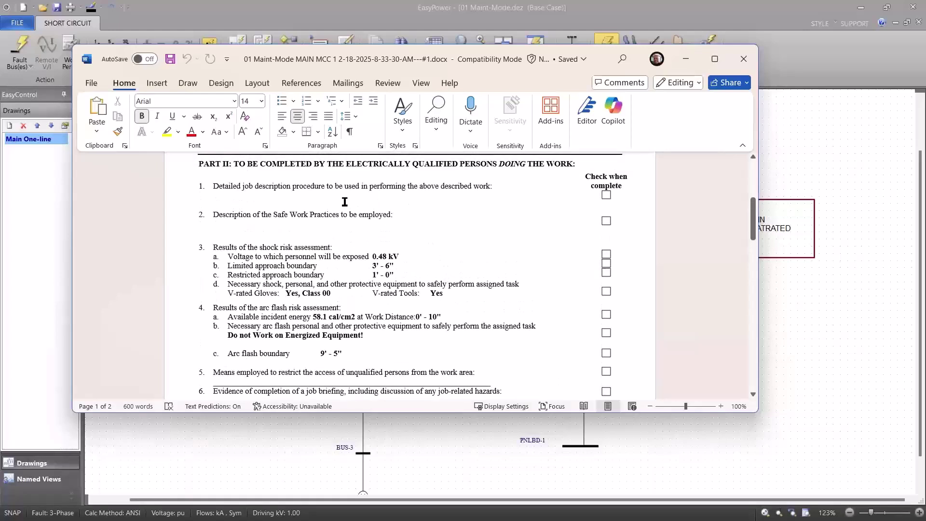
scroll(353, 231, down, 1)
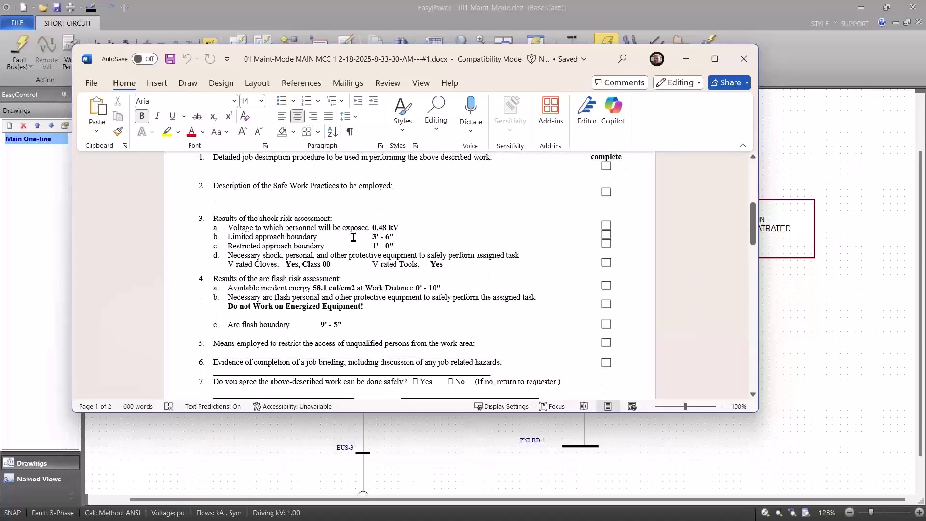
scroll(379, 232, down, 3)
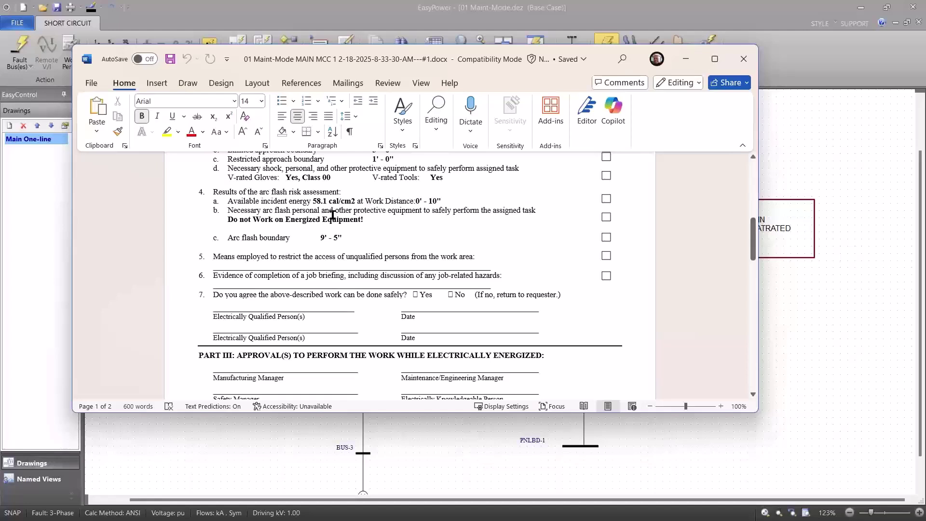
scroll(332, 215, down, 1)
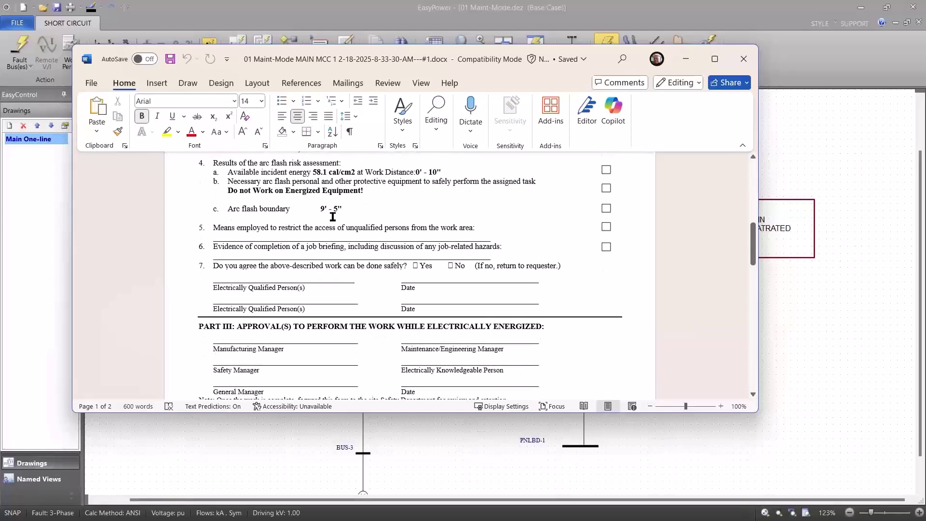
scroll(332, 216, up, 1)
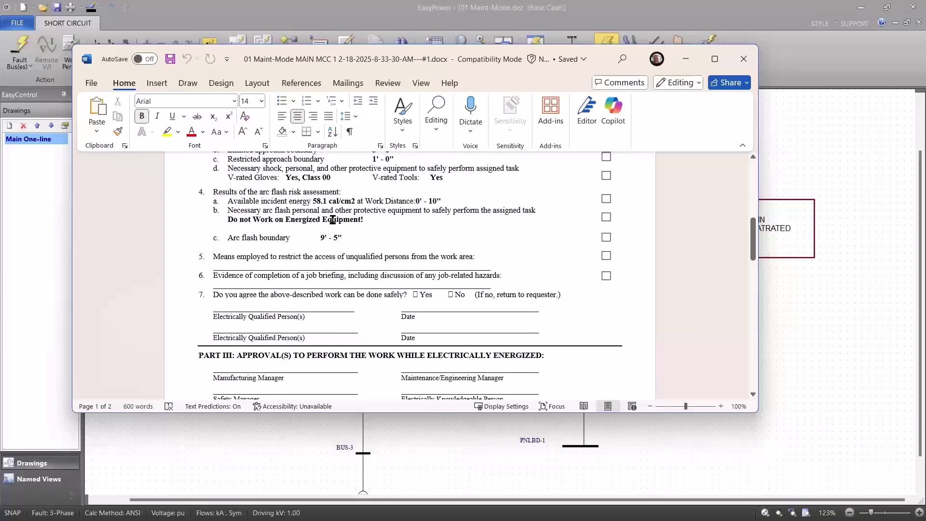
scroll(332, 226, down, 5)
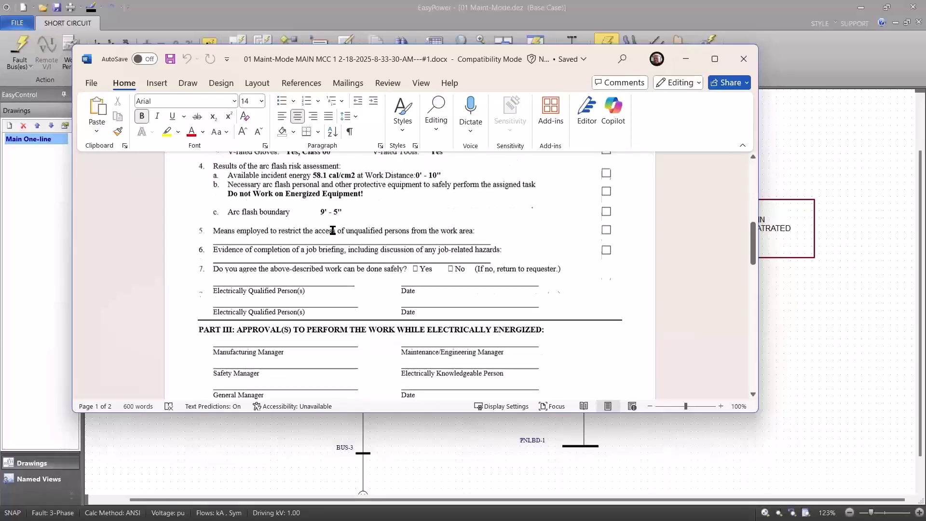
- Examine the permit's approval section and the Job Briefing and Planning Checklist, and close the document
scroll(333, 231, down, 8)
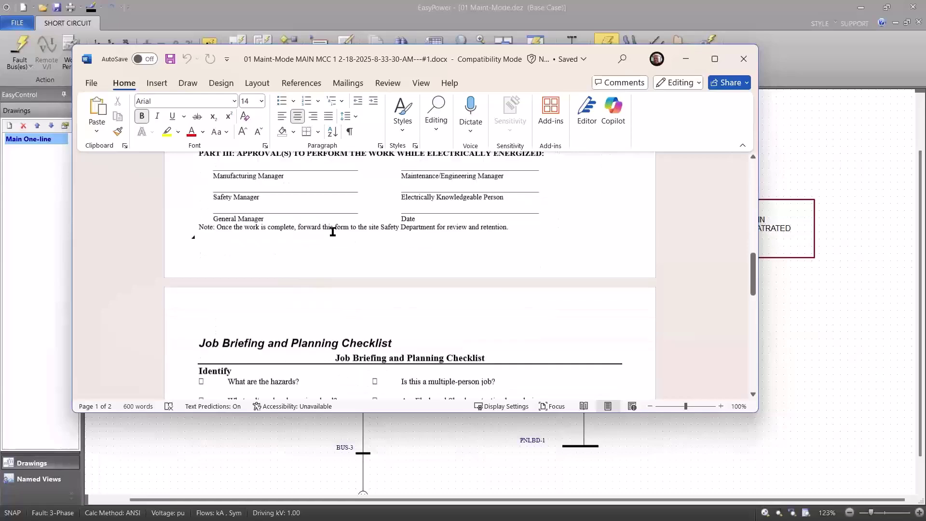
scroll(332, 233, down, 5)
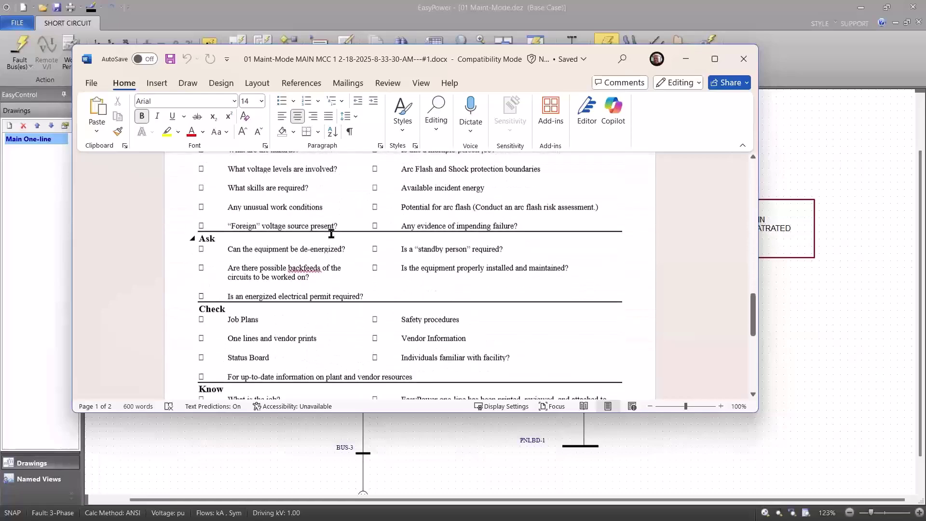
scroll(330, 233, down, 6)
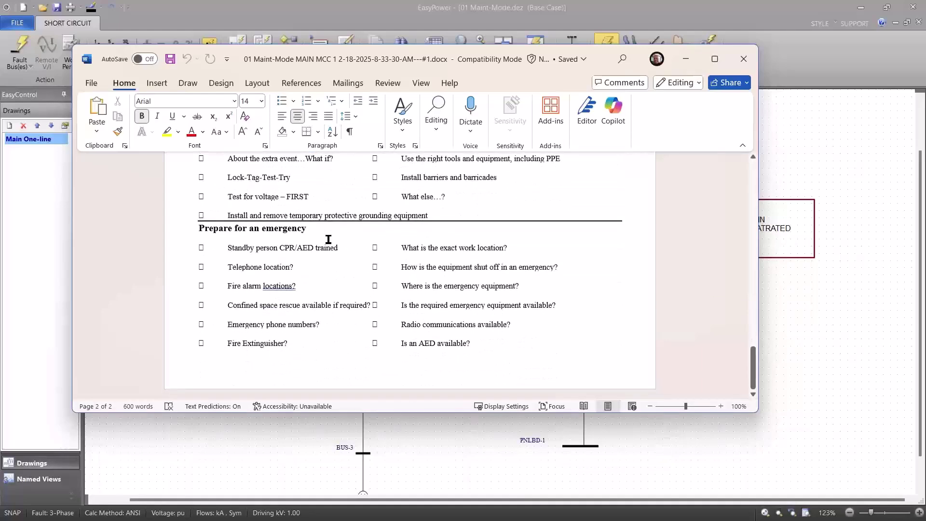
scroll(328, 240, up, 3)
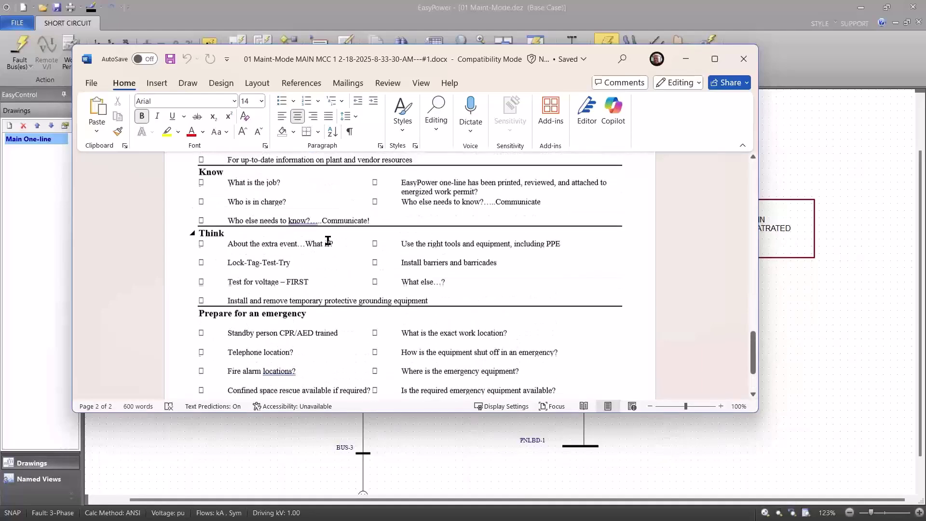
scroll(328, 241, up, 3)
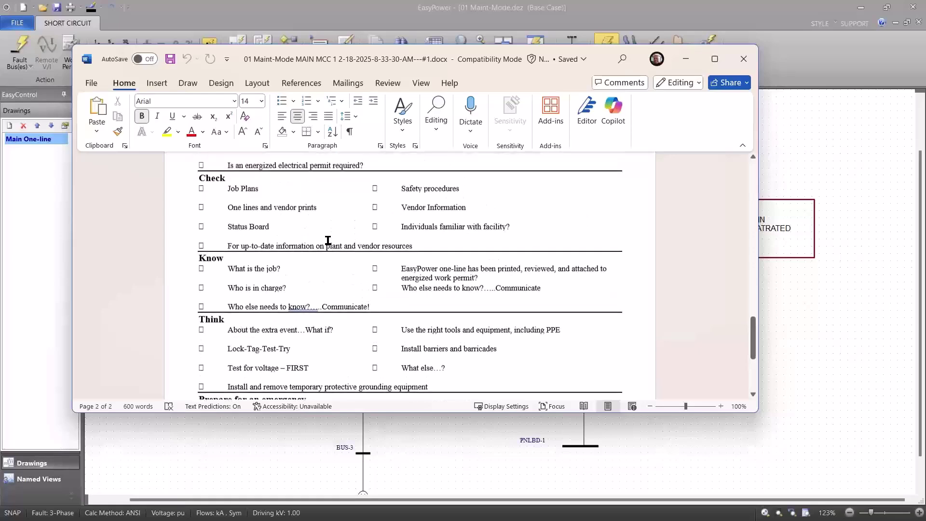
scroll(328, 240, up, 3)
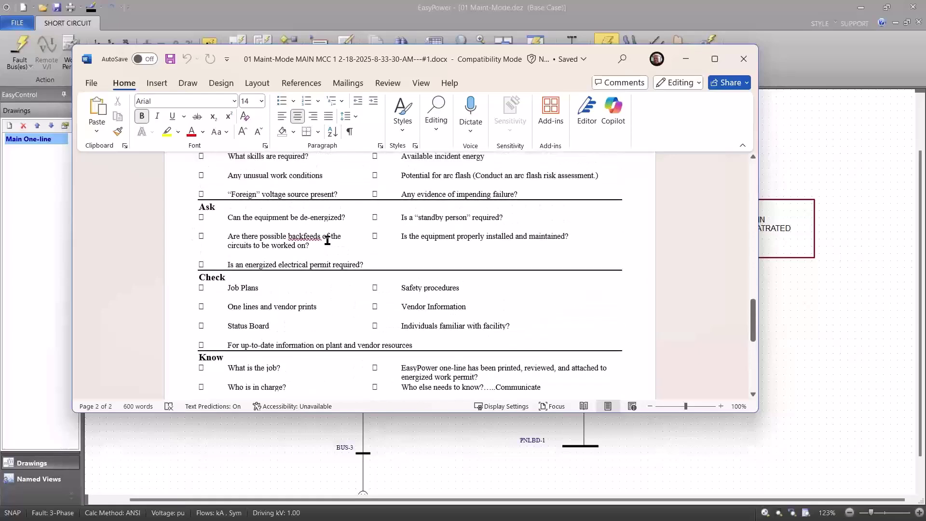
scroll(327, 240, up, 3)
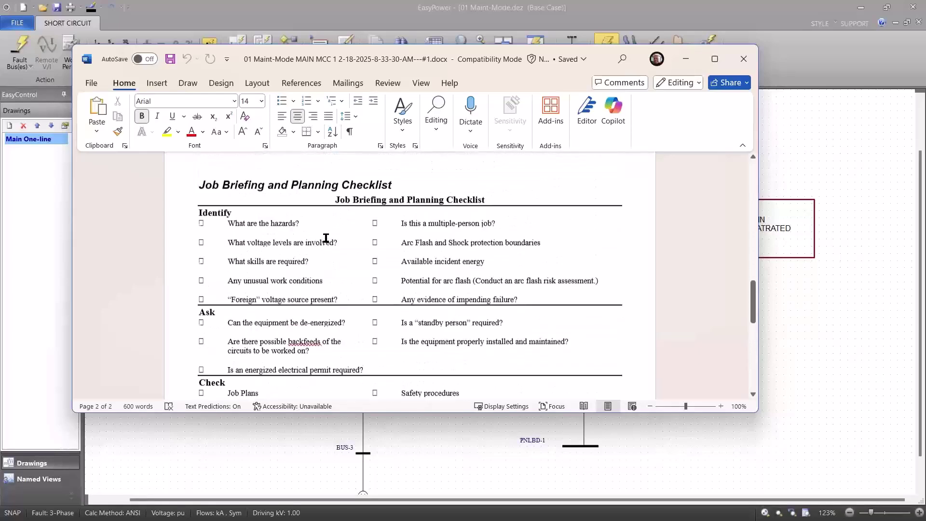
scroll(326, 239, up, 3)
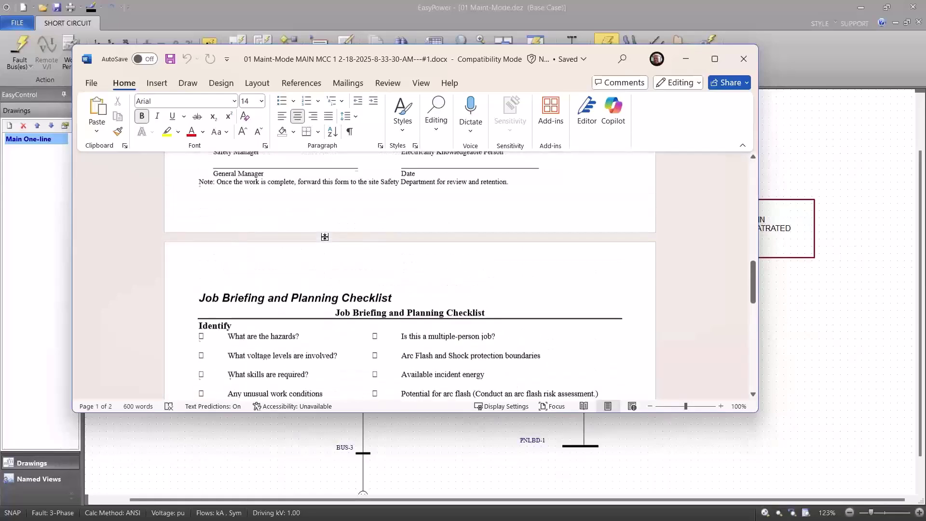
scroll(326, 239, up, 2)
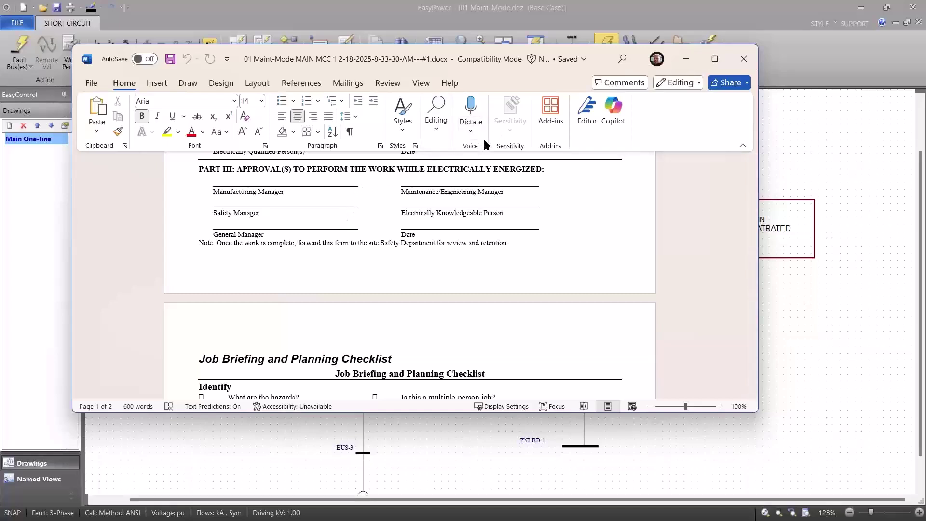
click(734, 59)
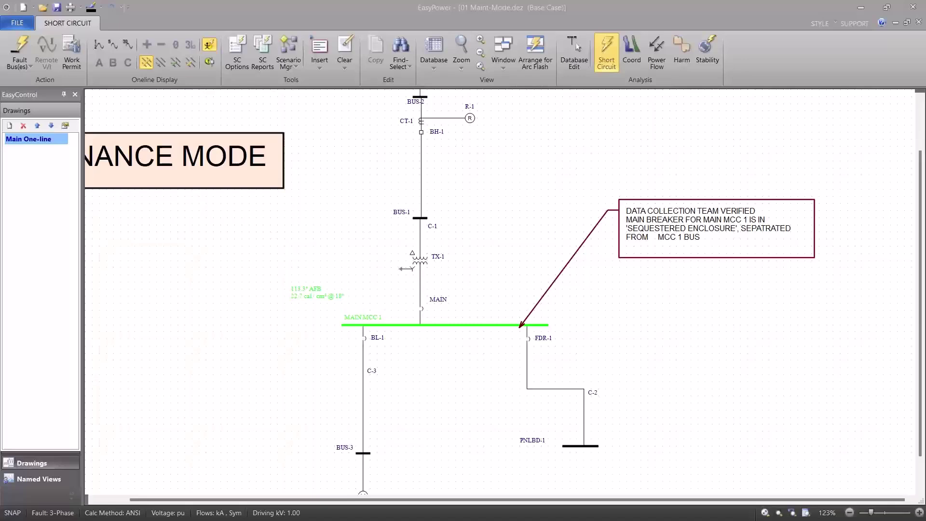
- Return the model to database editing mode without saving the temporary changes to the database
click(506, 157)
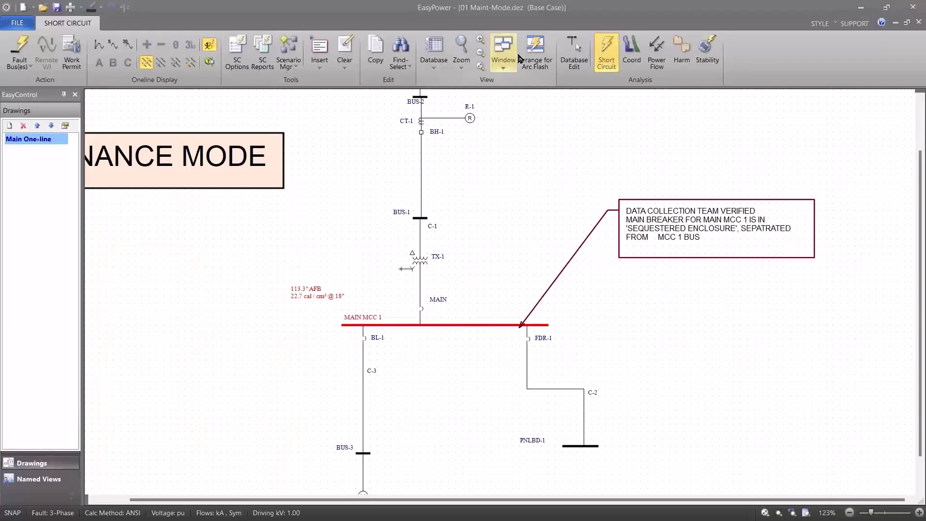
click(566, 56)
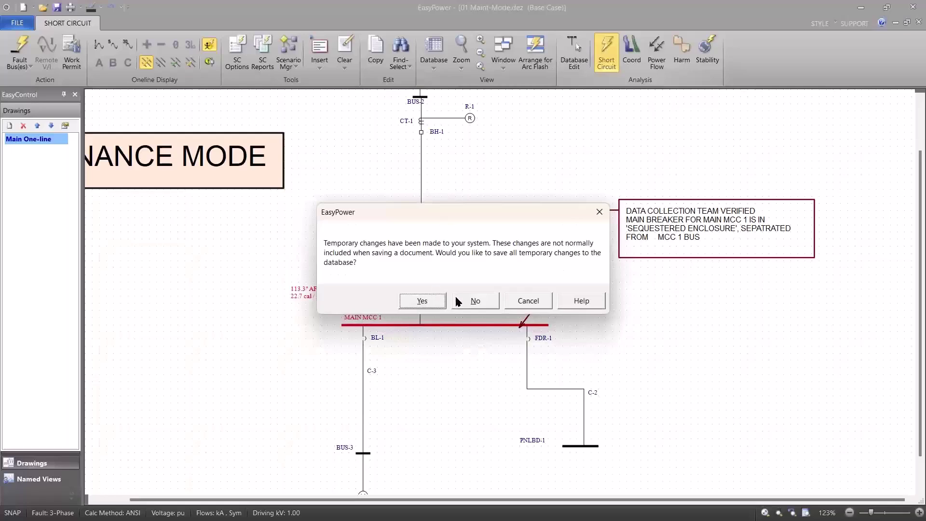
click(474, 301)
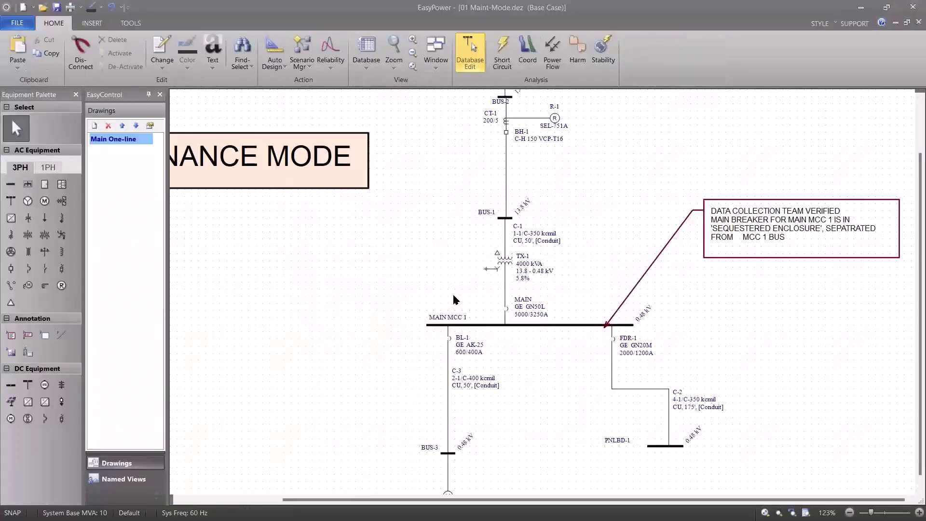
- Glance at the Mitigation Options slide, and look up the product tier and version information in EasyPower
key(alt+Tab)
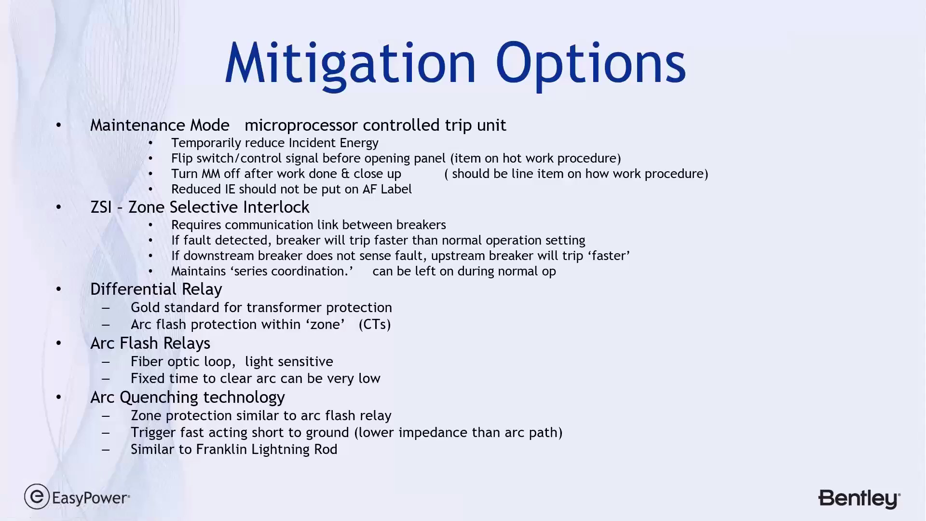
key(alt+Tab)
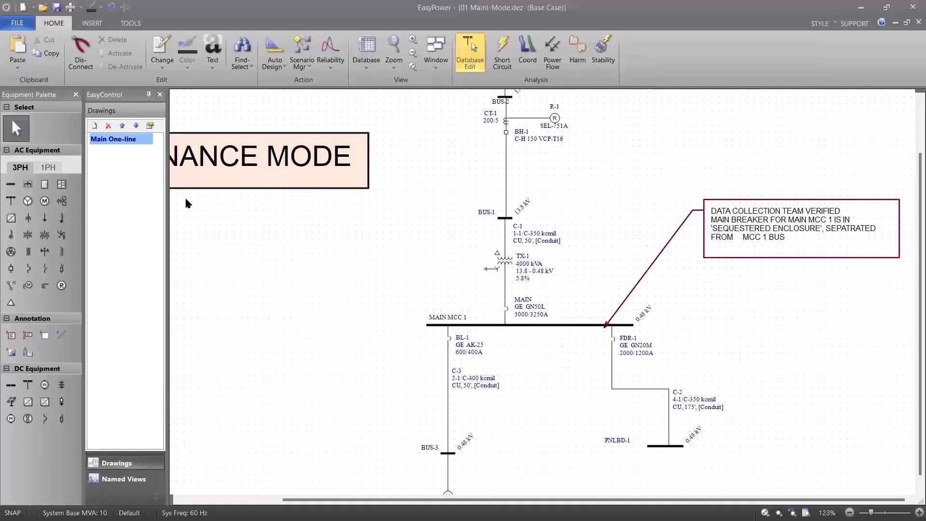
click(27, 27)
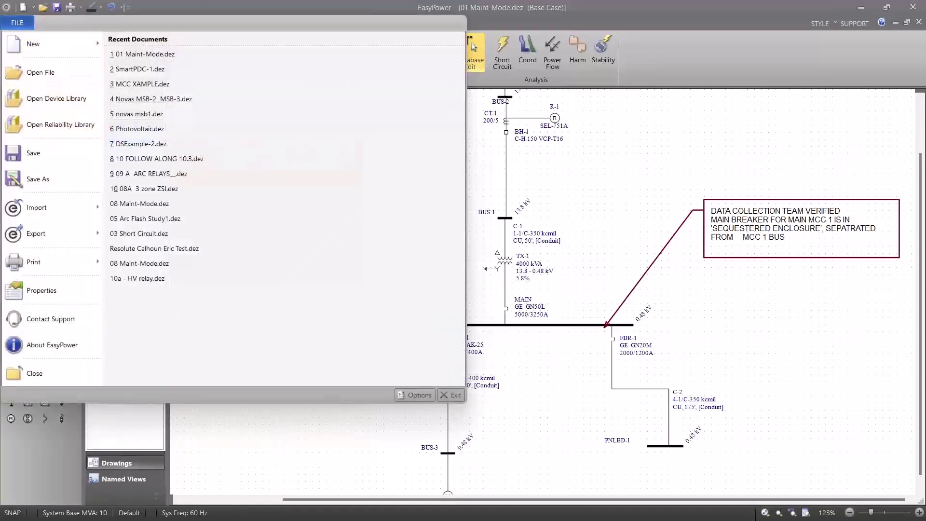
click(53, 355)
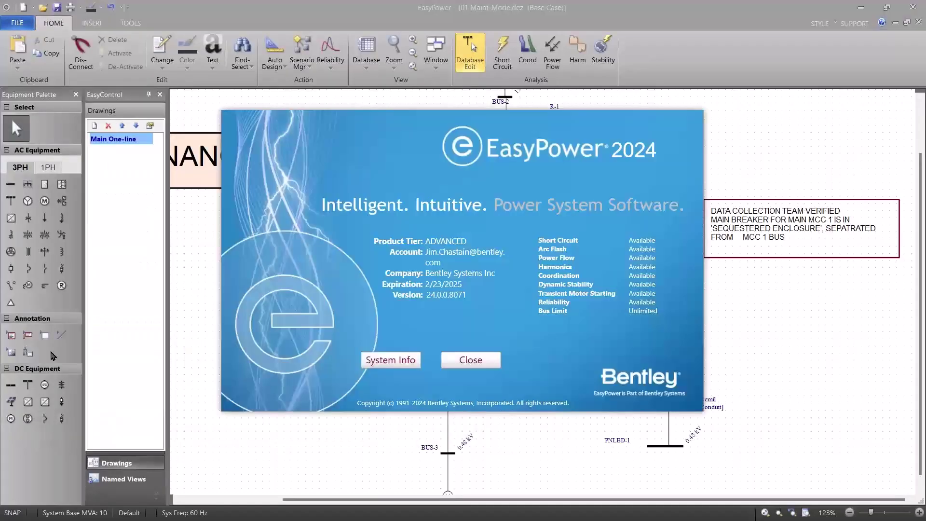
click(474, 363)
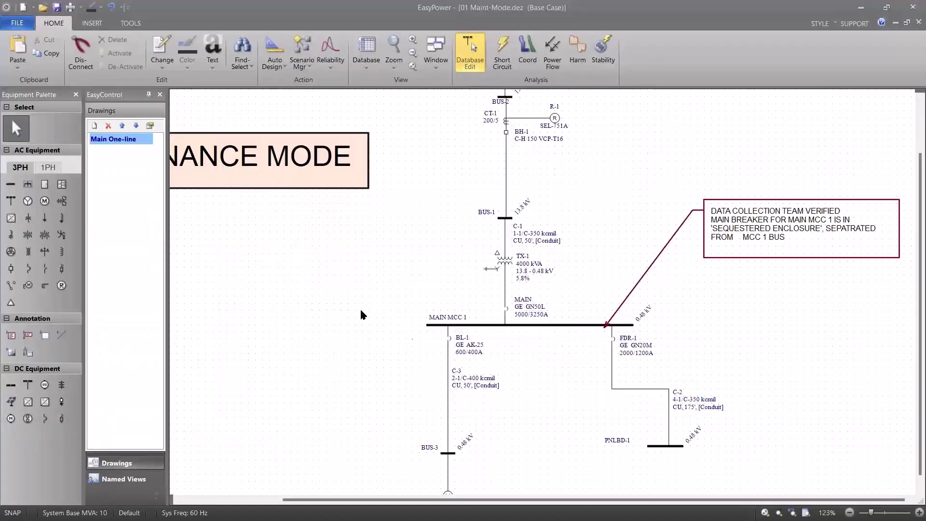
- Close the 01 Maint-Mode.dez one-line without saving its changes
click(17, 22)
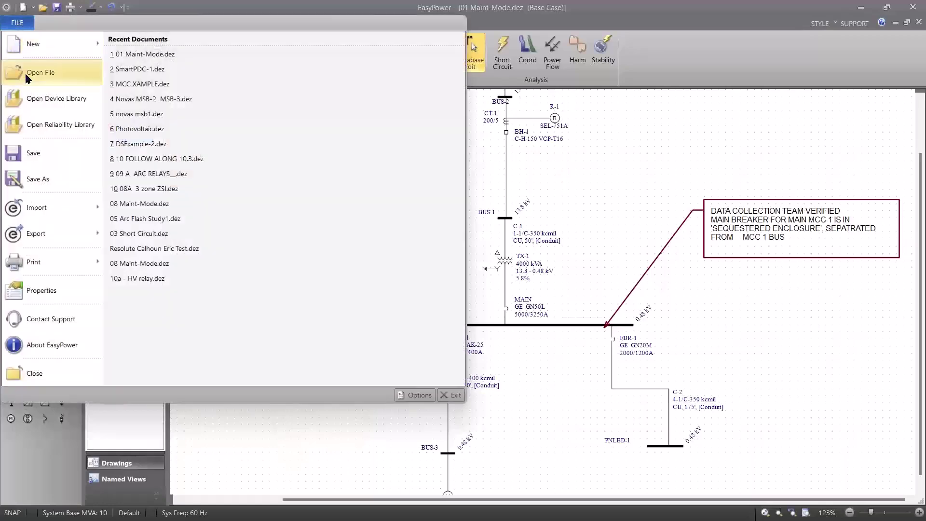
click(24, 373)
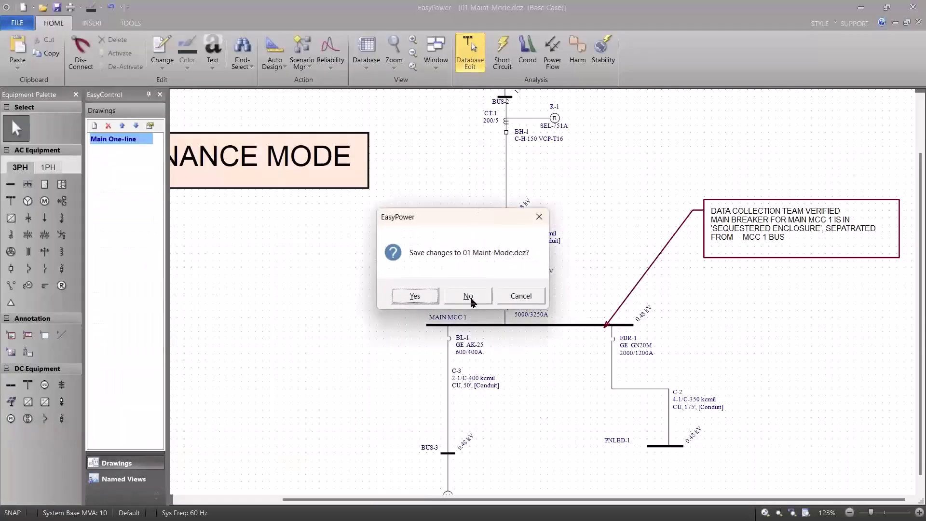
click(469, 297)
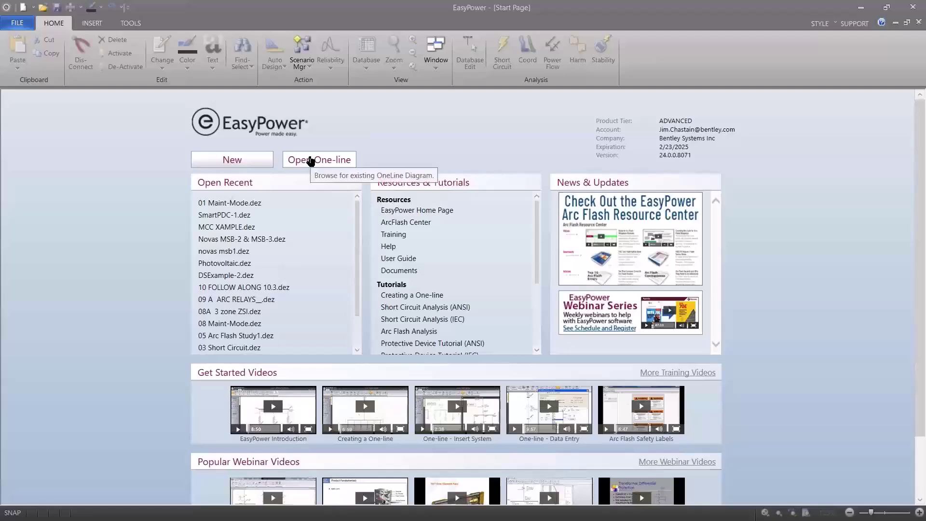
- Open the one-line file 02 A 3 zone ZSI.dez from the ONELINES PART 4 folder
click(311, 160)
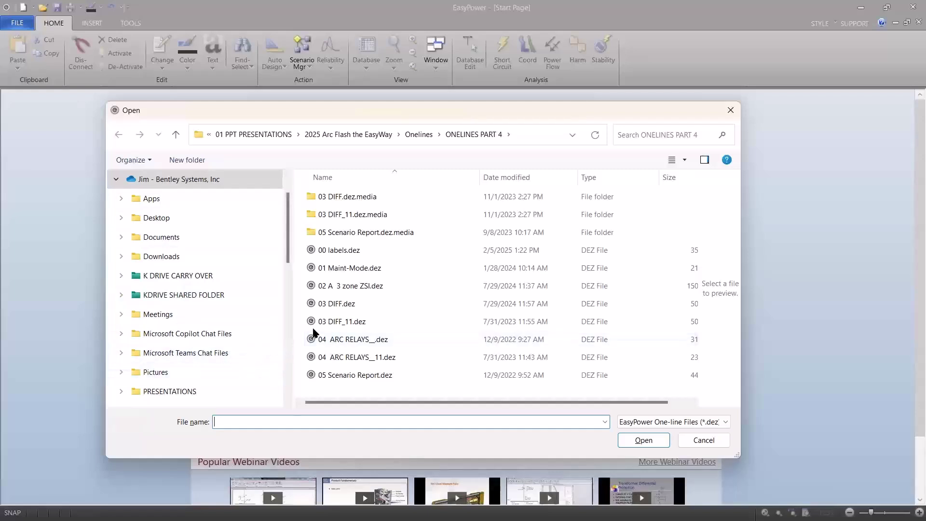
click(317, 287)
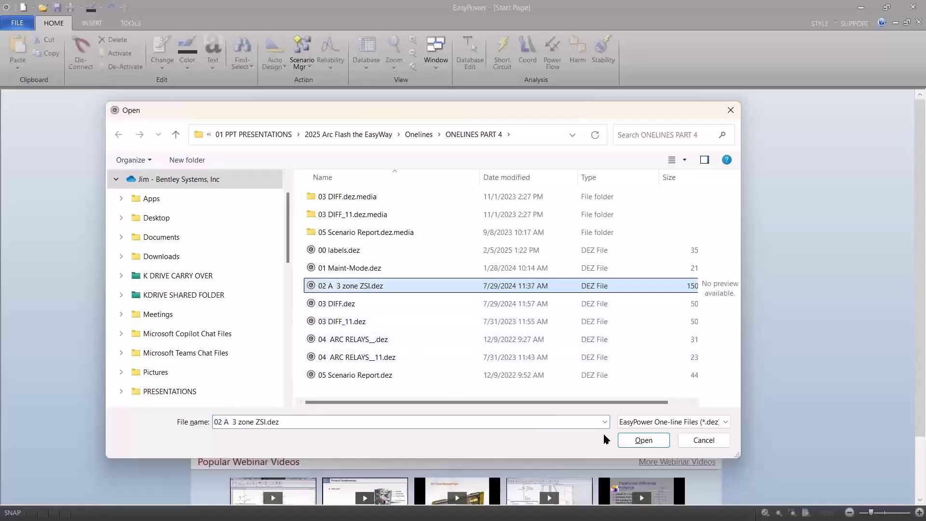
click(638, 439)
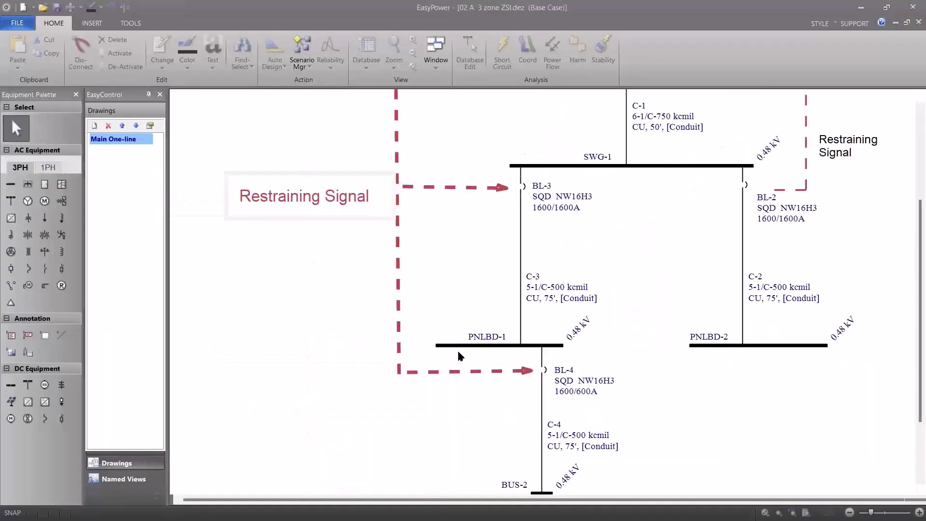
- Examine the restraining signal paths linking breakers BL-1, BL-2, BL-3 and BL-4 on the one-line
scroll(444, 354, down, 1)
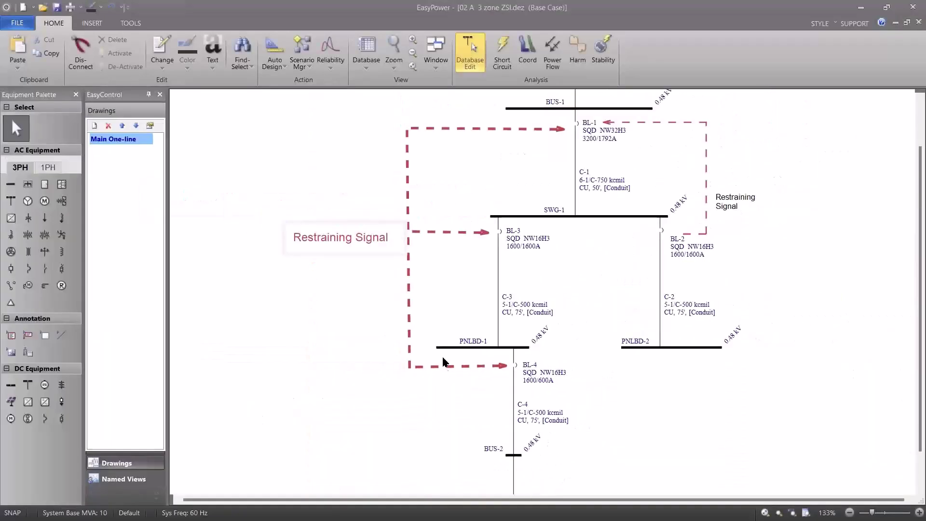
drag(393, 314, 317, 362)
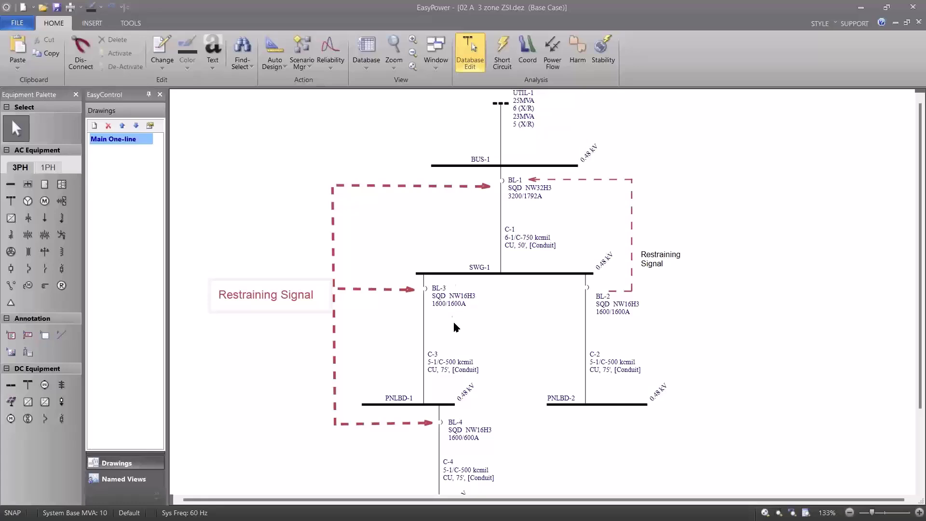
scroll(454, 327, down, 2)
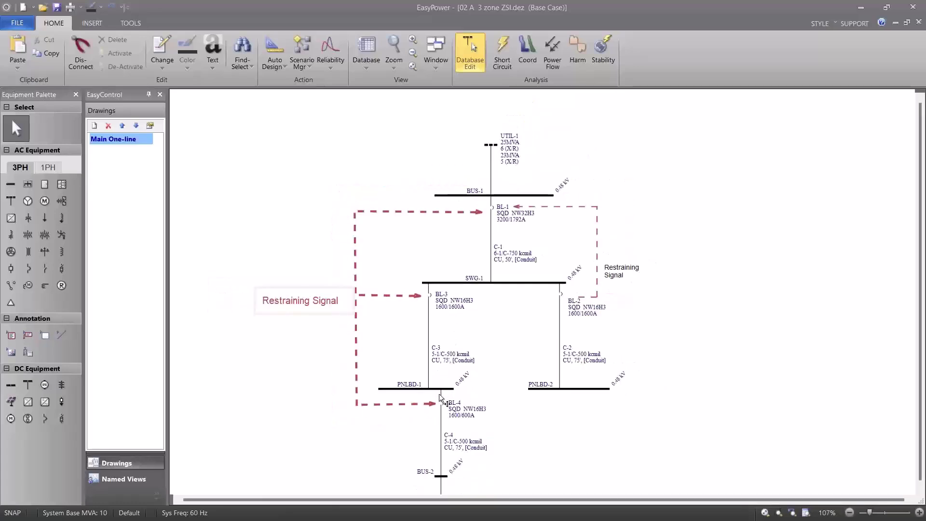
drag(443, 399, 444, 372)
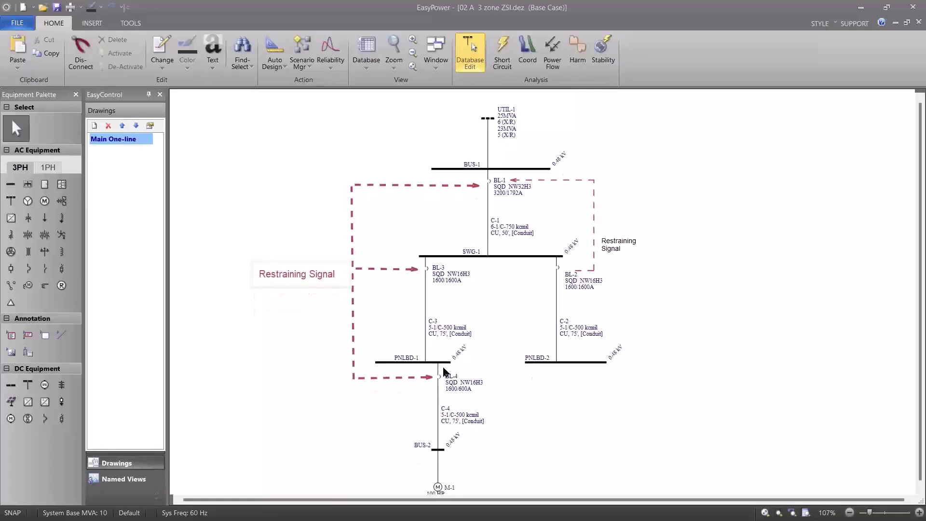
scroll(443, 368, down, 1)
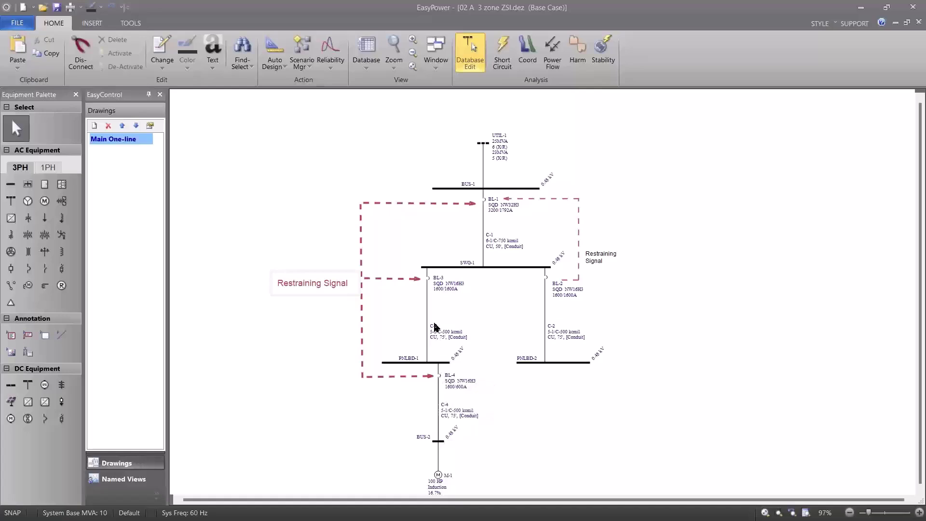
scroll(443, 272, up, 1)
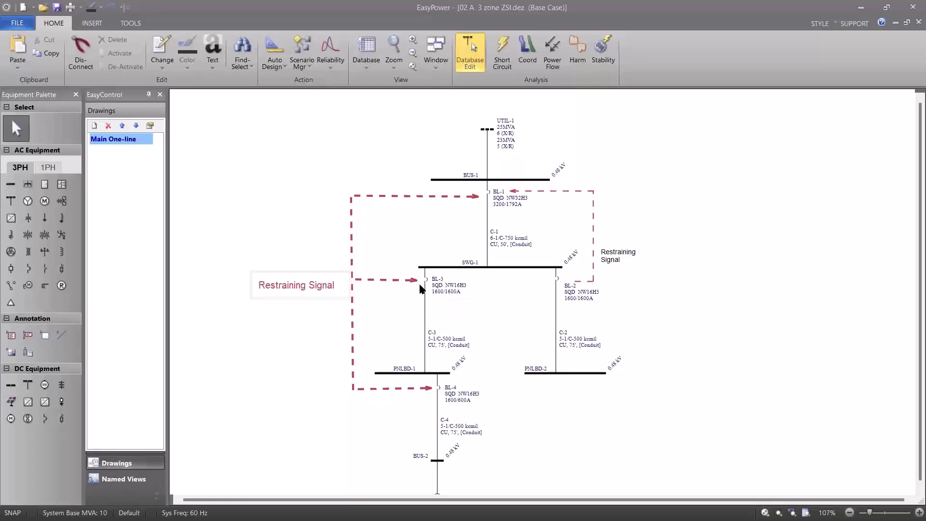
scroll(382, 269, down, 1)
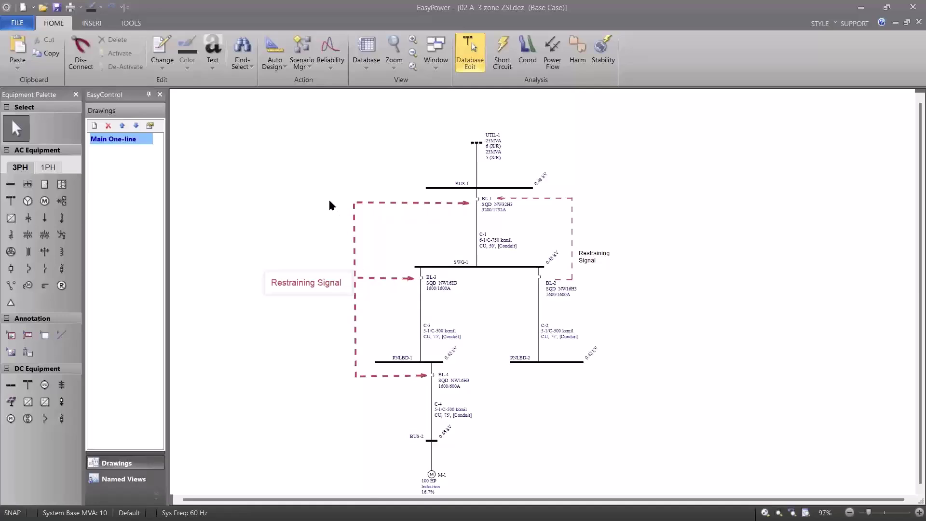
- Plot the time-current curves for the branch from BL-1 down to motor M-1, with the plot's one-line and title block hidden
mouse_move(346, 203)
mouse_down()
mouse_move(495, 217)
mouse_move(485, 268)
mouse_move(494, 477)
mouse_up()
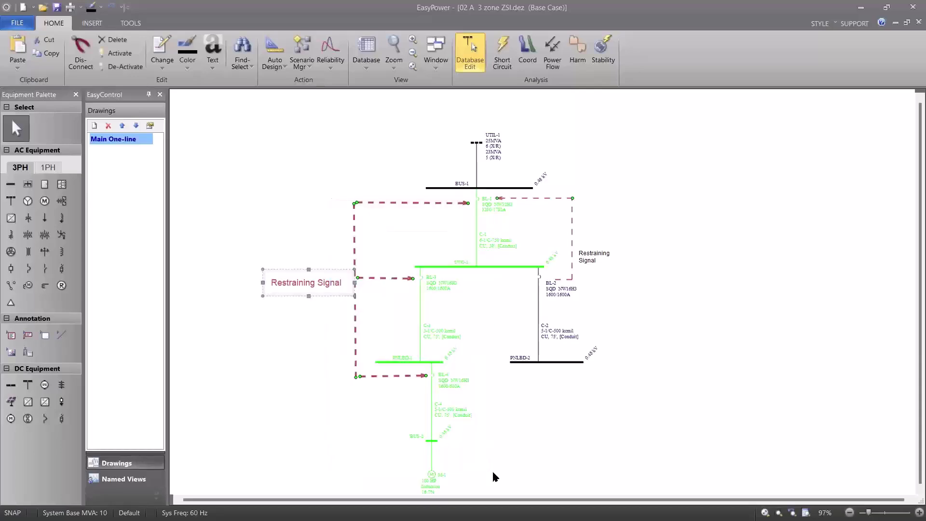
click(526, 57)
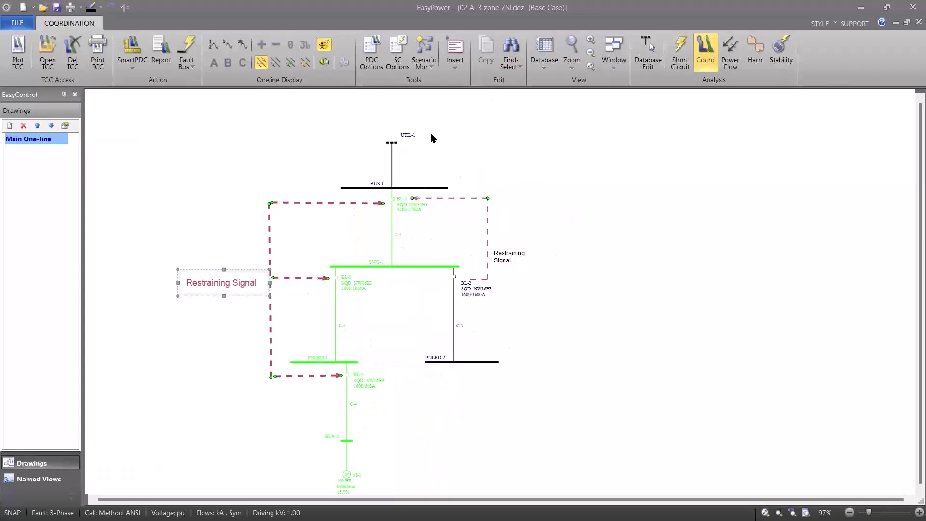
click(25, 53)
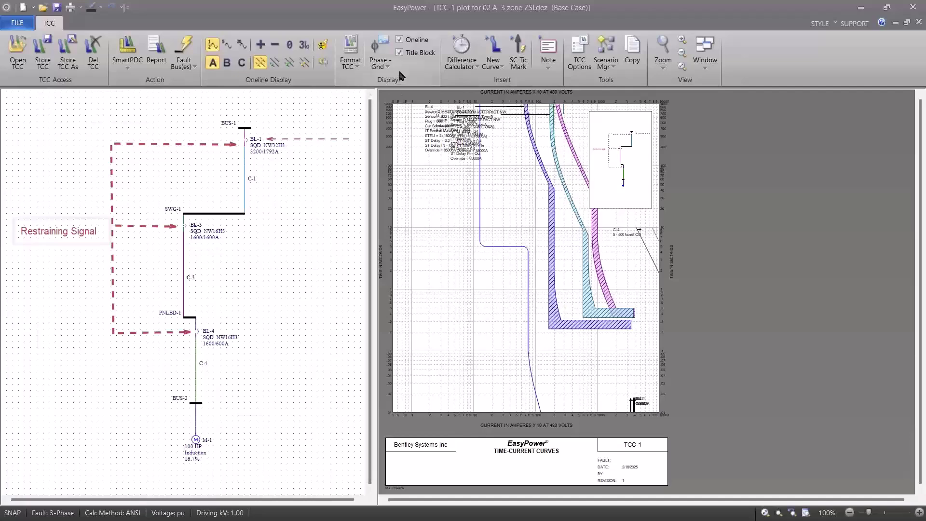
click(399, 52)
click(400, 39)
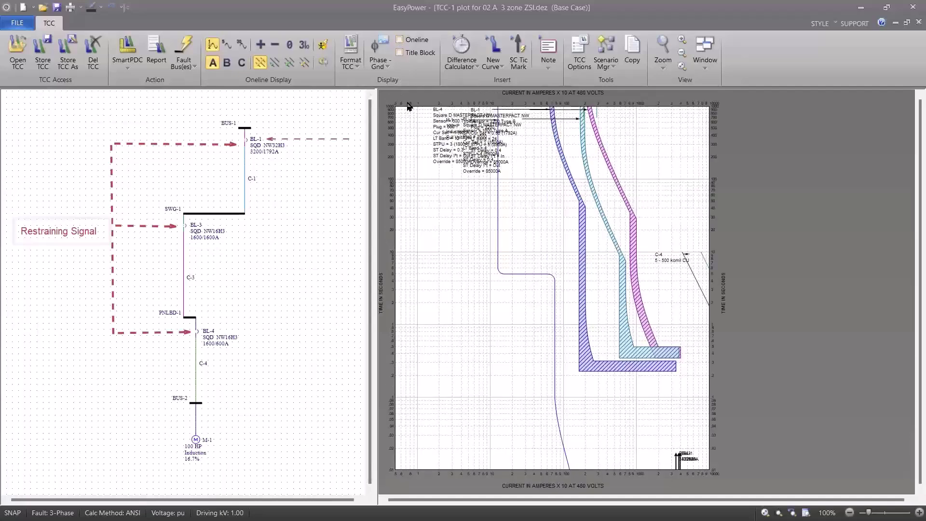
- Spread out the overlapping BL-4, M-1, BL-3 and BL-1 labels over the empty area beside their curves
drag(432, 148, 420, 259)
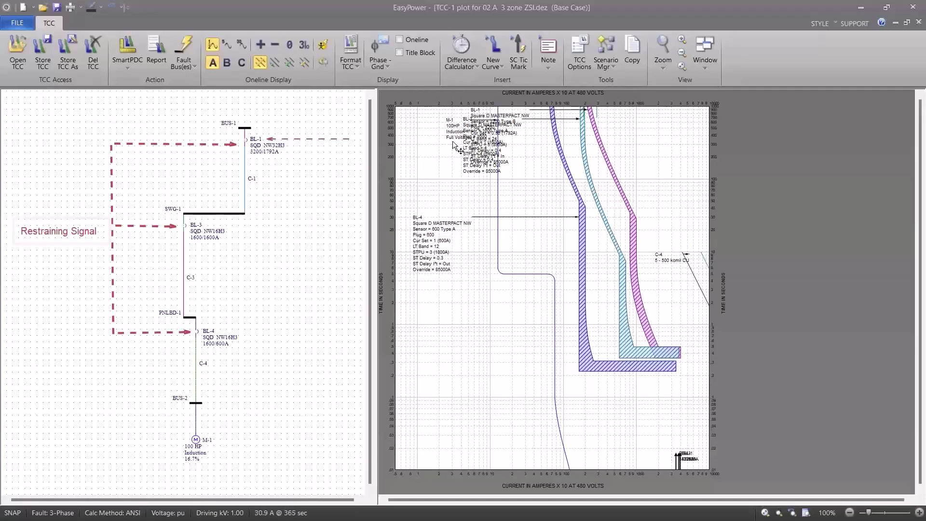
drag(452, 140, 418, 202)
drag(467, 164, 417, 373)
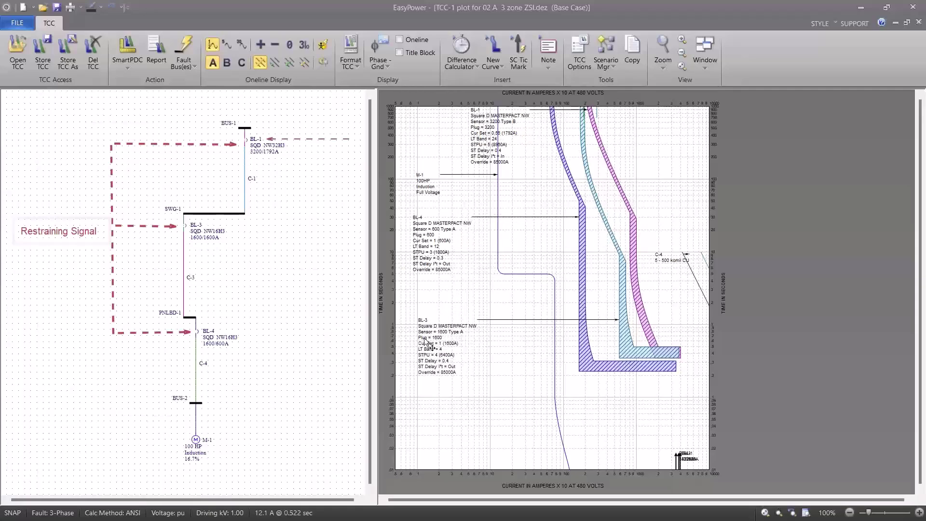
drag(482, 148, 493, 375)
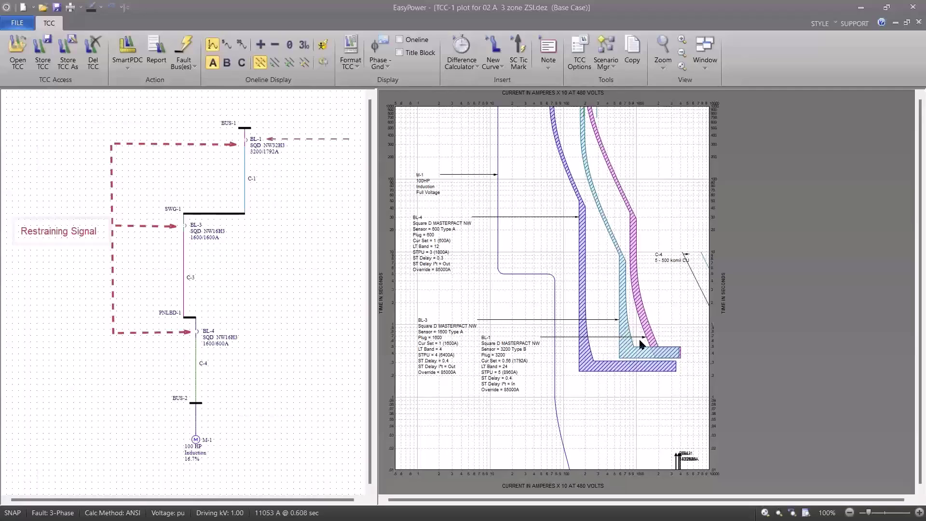
- Fault BUS-2 and display its arc flash hazard results on the one-line
click(196, 403)
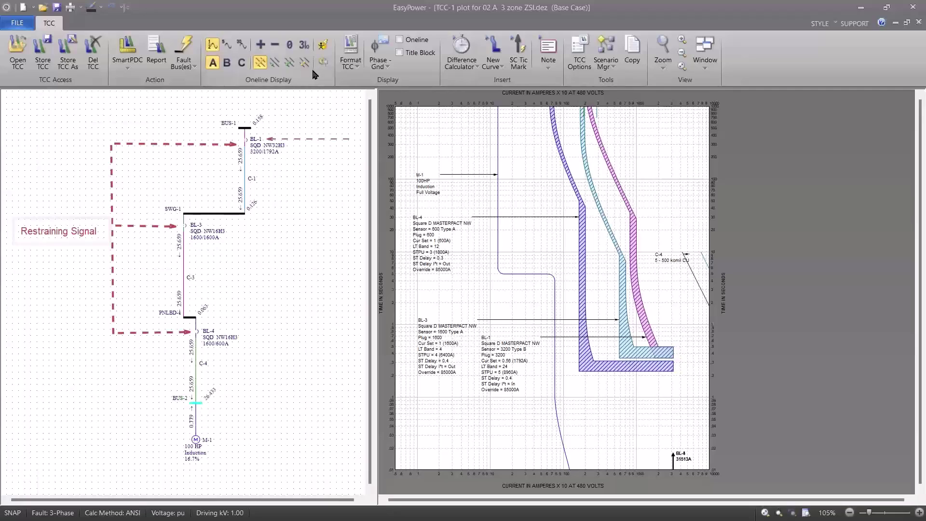
click(323, 44)
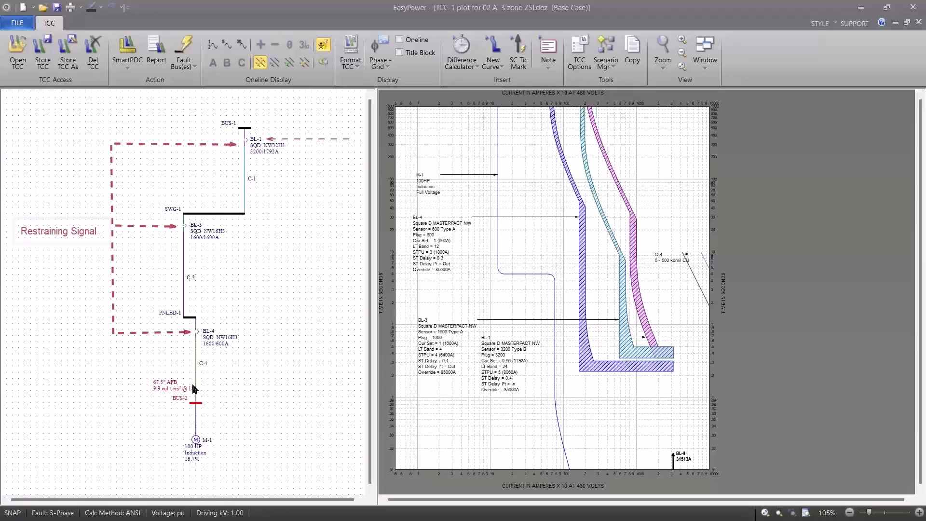
- Turn on short-time ZSI for all applicable devices in the TCC
right_click(244, 375)
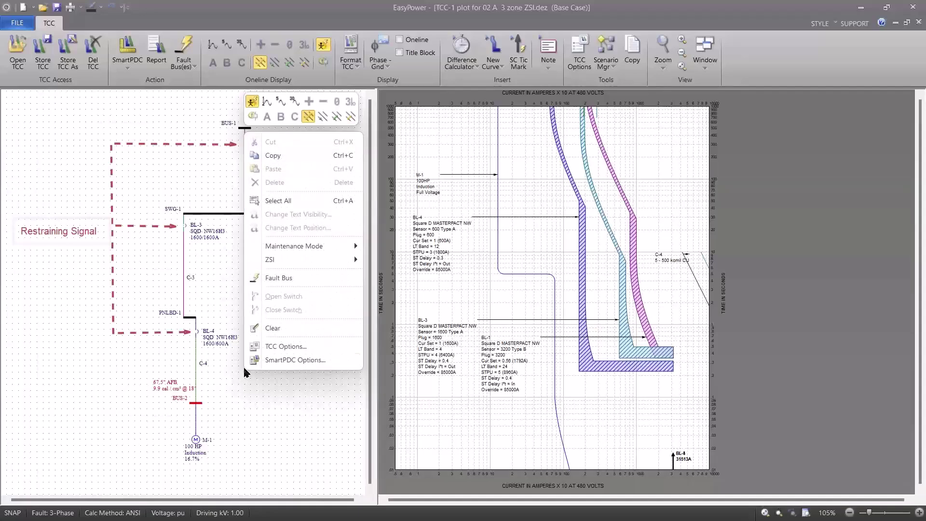
mouse_move(276, 260)
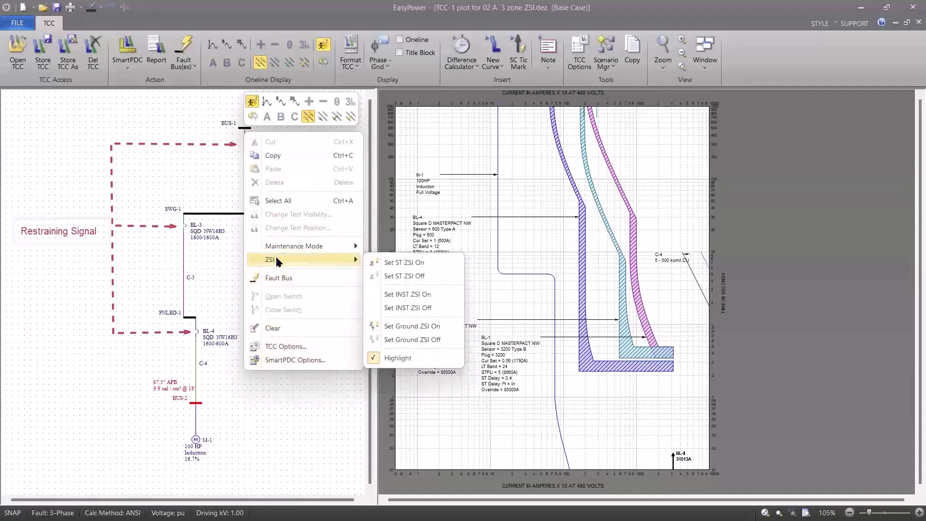
click(384, 263)
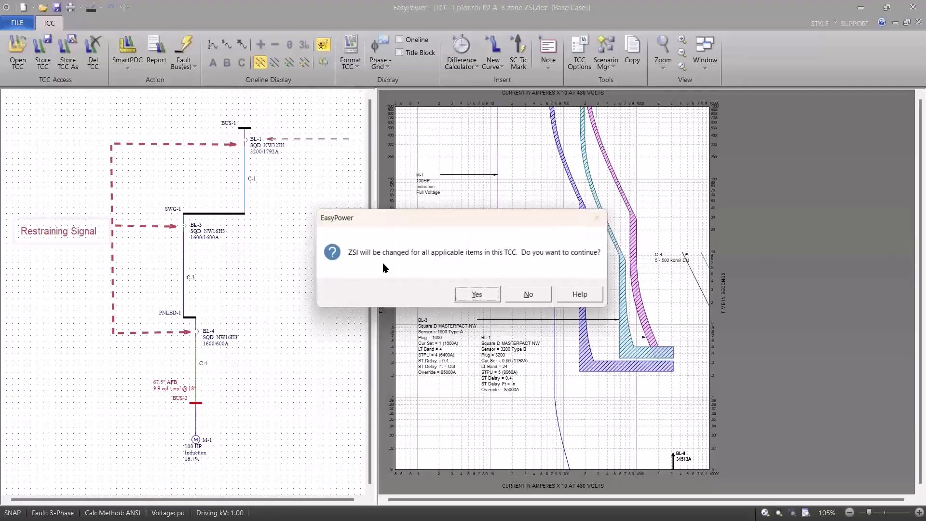
click(477, 296)
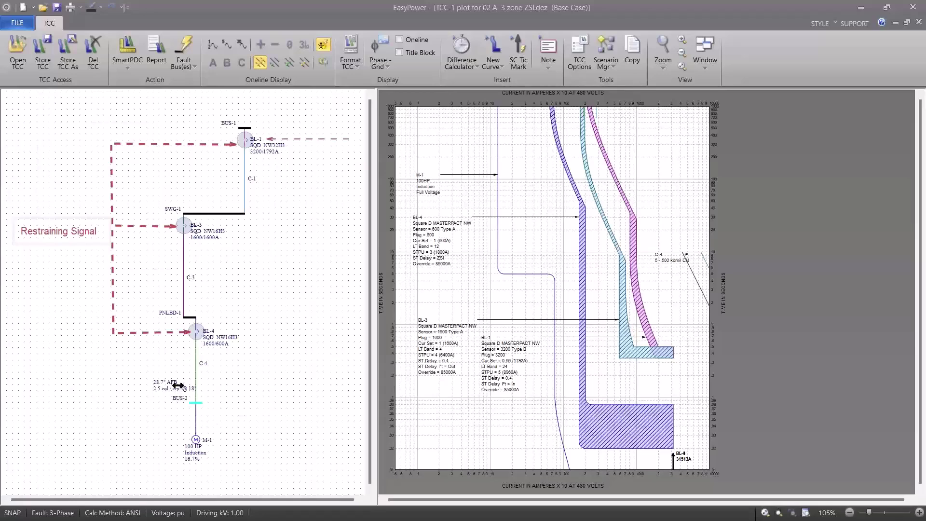
- Fault all buses on the TCC one-line to display their arc flash boundary and incident energy
click(186, 64)
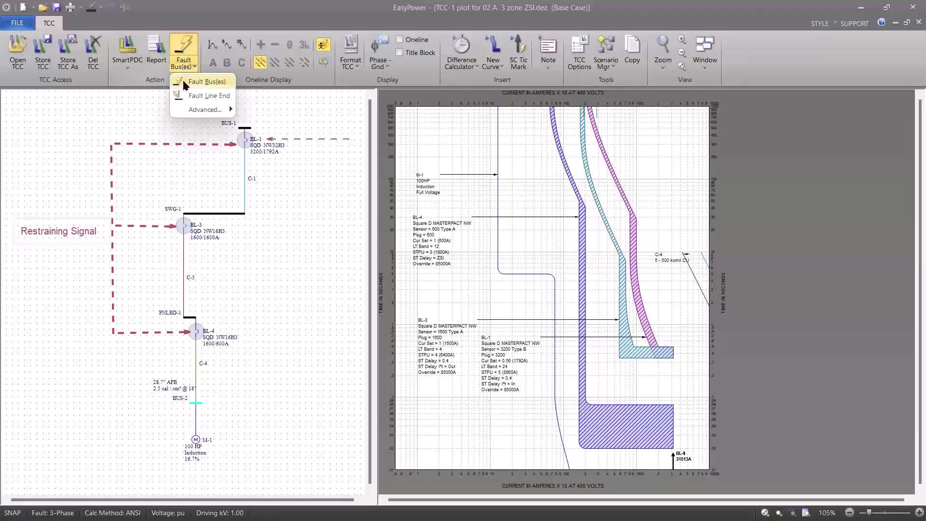
click(229, 280)
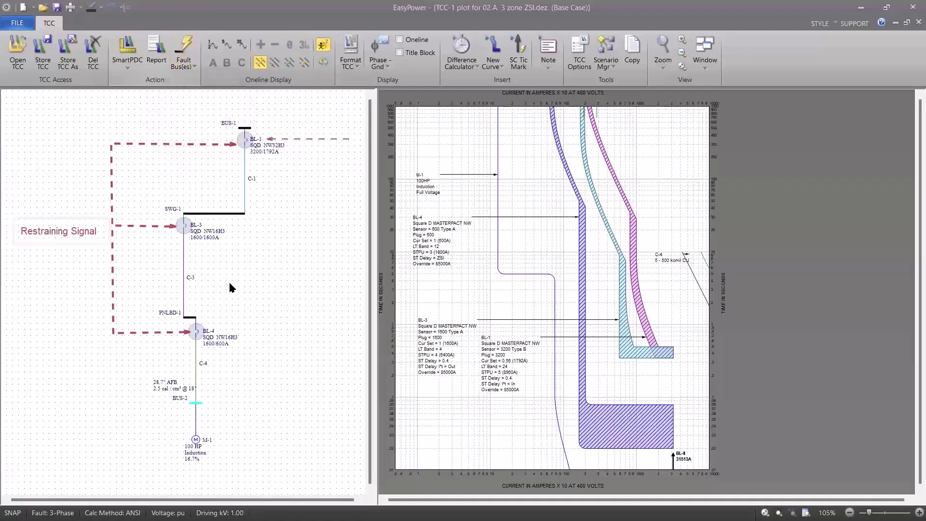
click(192, 50)
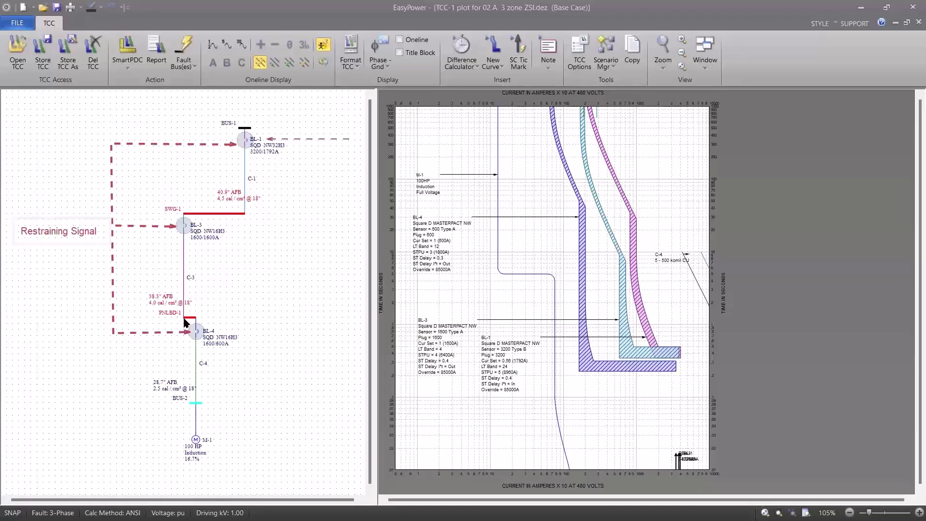
- Fault PNLBD-1 and SWG-1 individually to compare their ZSI curves and incident energy, and return to the all-bus fault results
mouse_move(194, 342)
double_click(184, 317)
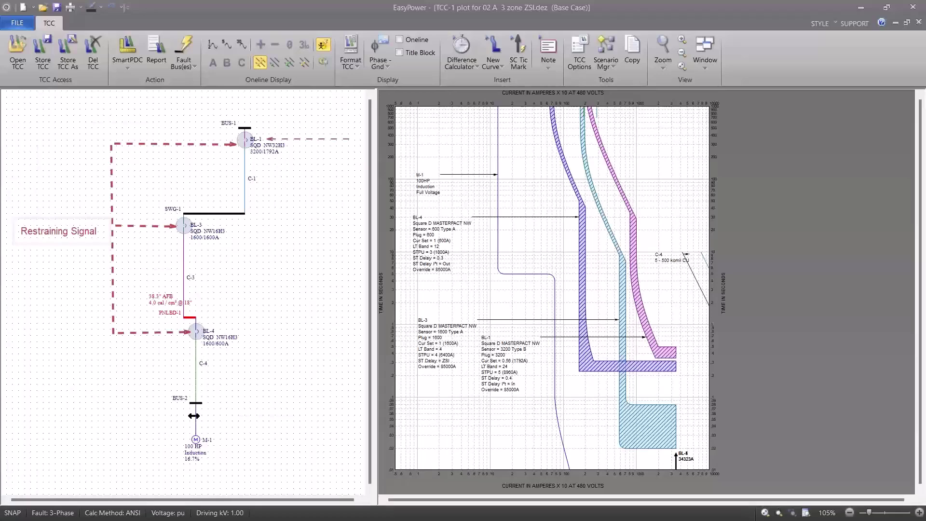
double_click(207, 214)
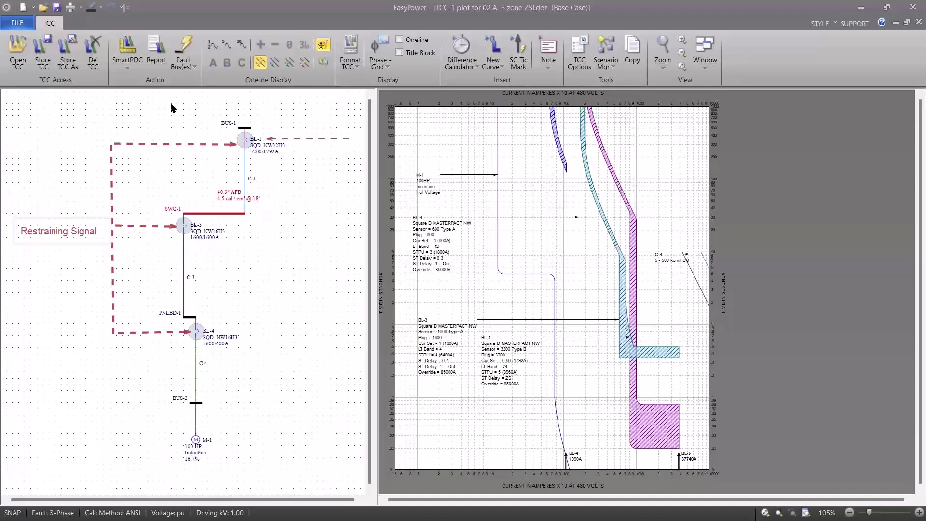
click(182, 62)
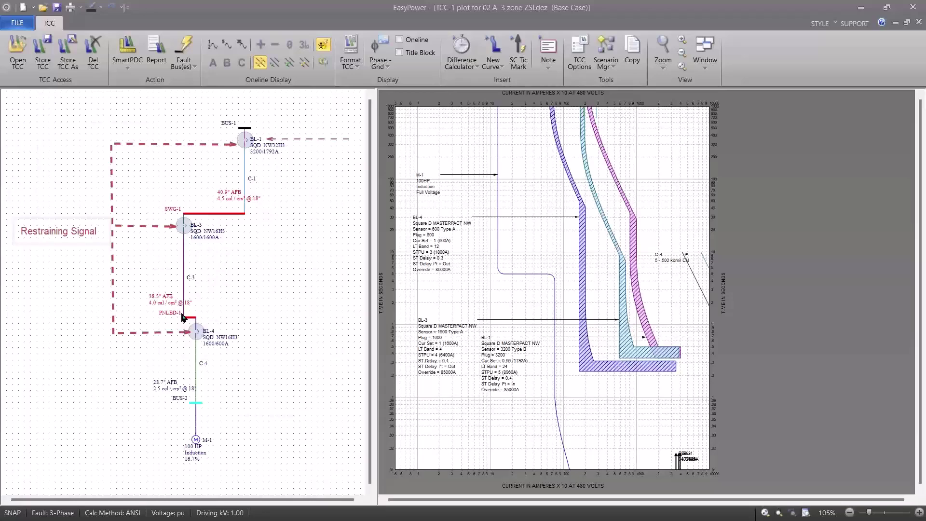
key(alt)
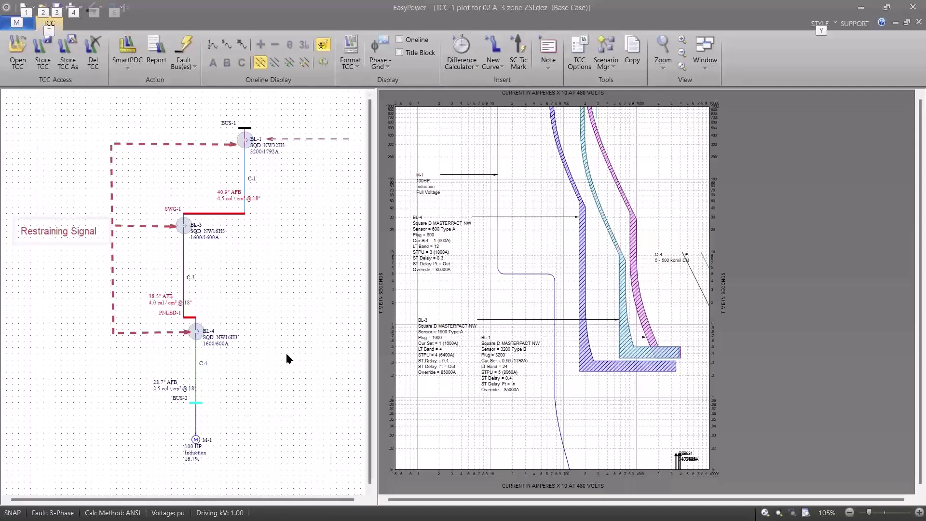
key(Escape)
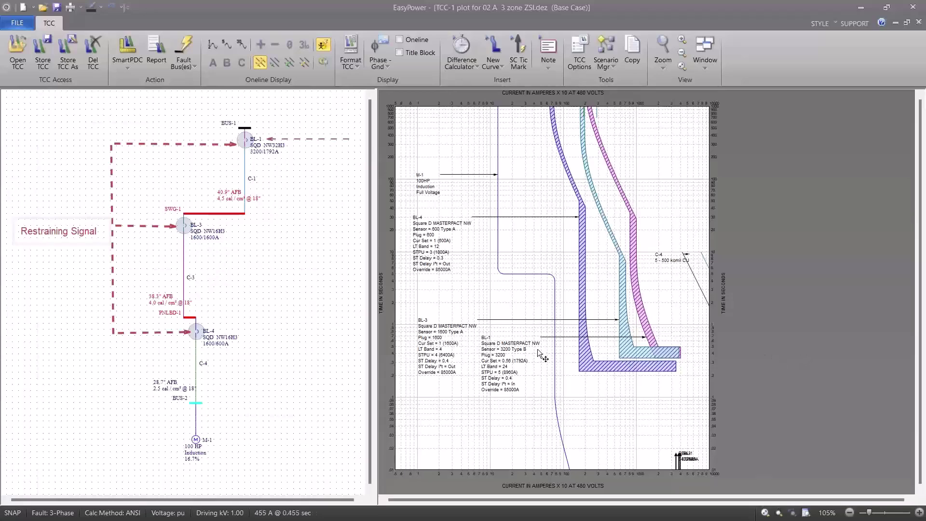
- Close the TCC-1 plot and the 02 A 3 zone ZSI.dez one-line without saving any changes
click(17, 22)
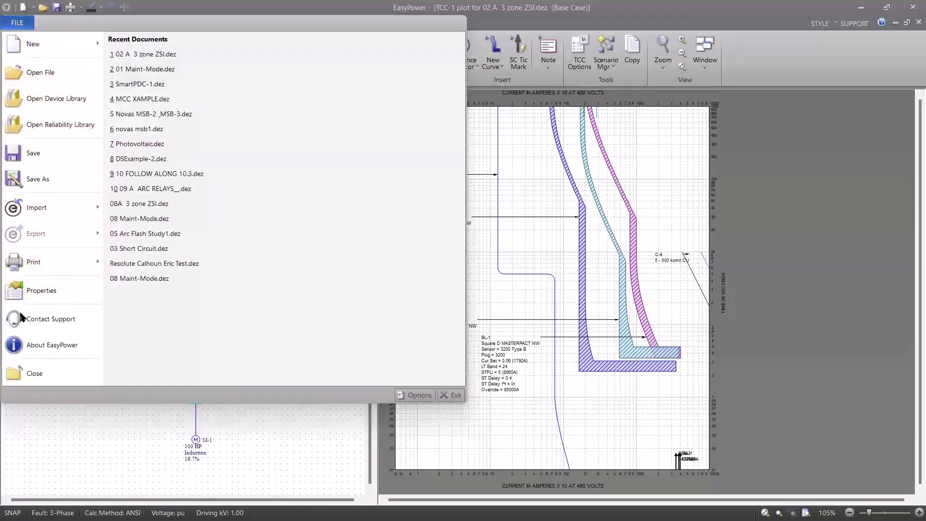
click(14, 375)
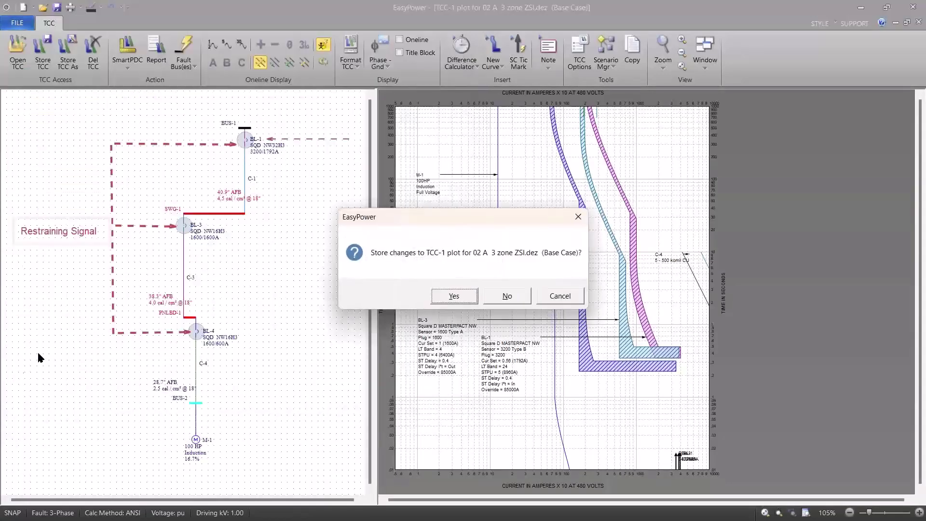
click(488, 294)
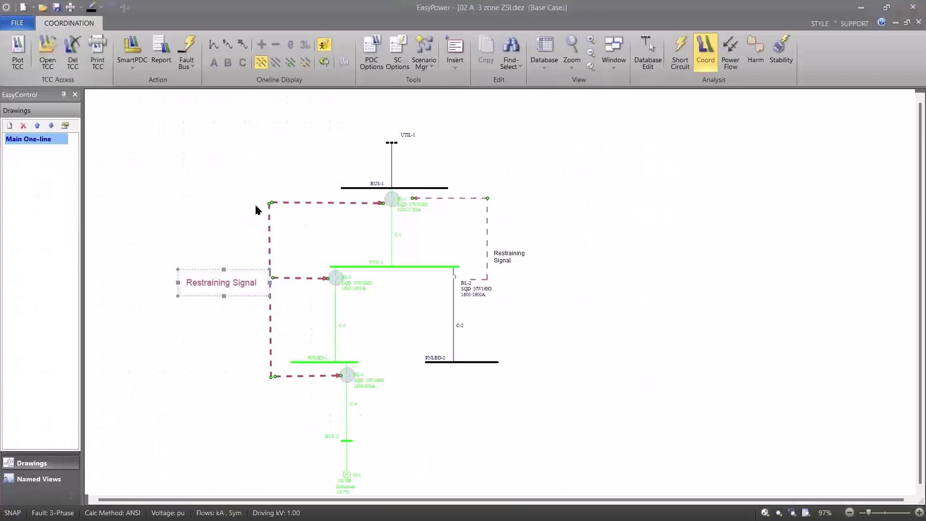
click(18, 24)
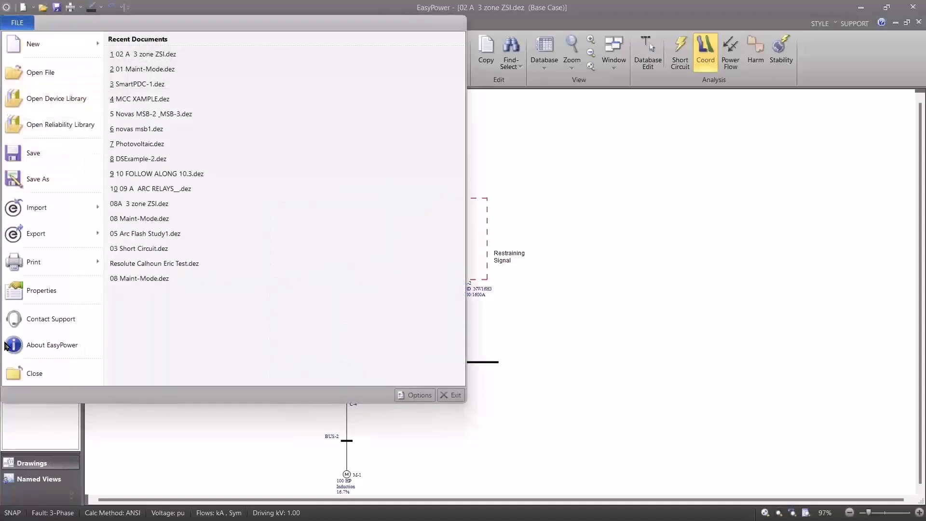
click(16, 372)
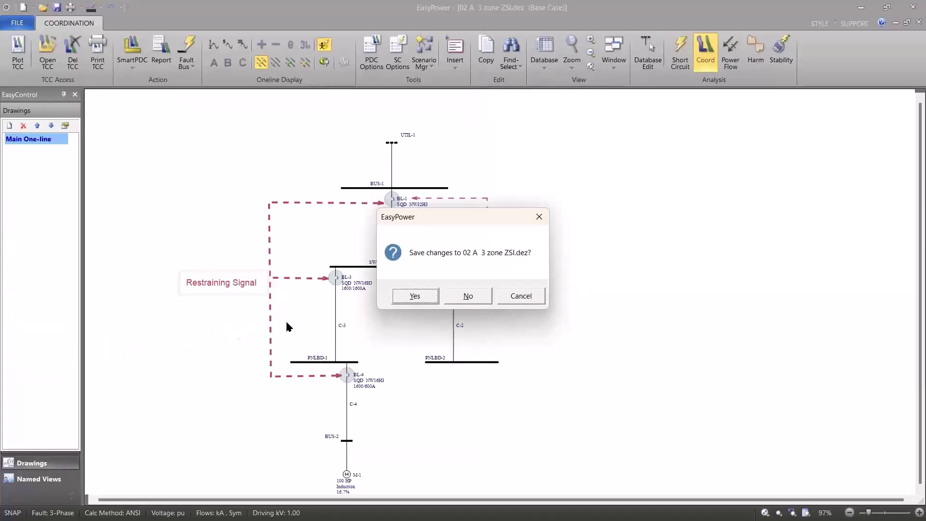
click(449, 301)
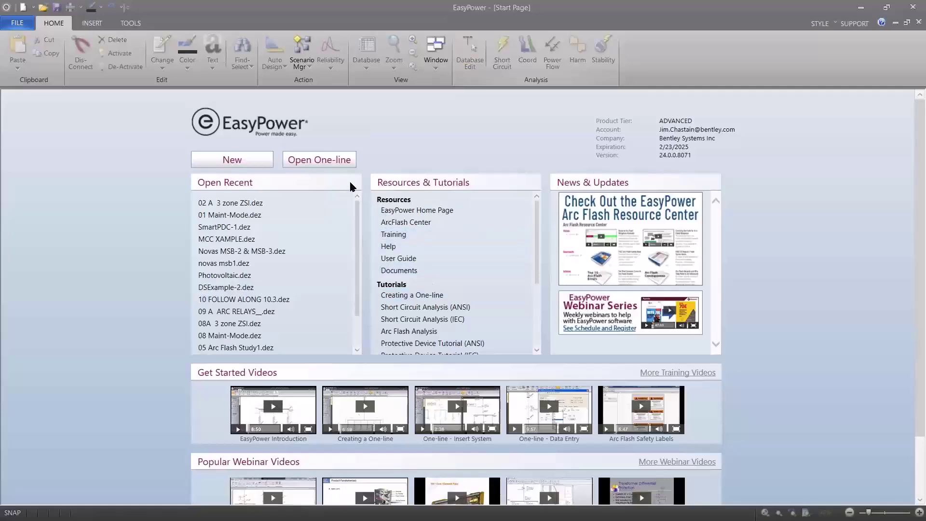
- Open the one-line 04 ARC RELAYS__.dez from the ONELINES PART 4 folder and upgrade it to the newest version
click(330, 166)
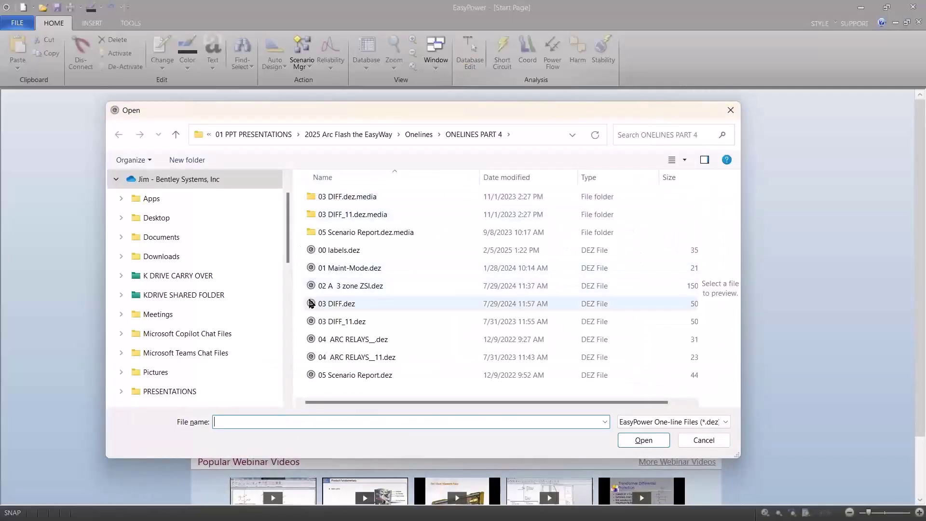
click(311, 339)
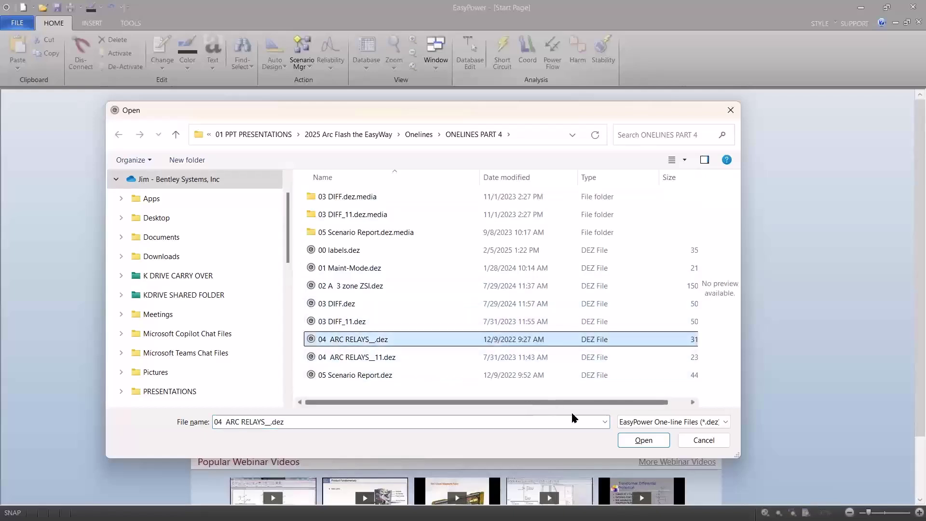
click(626, 439)
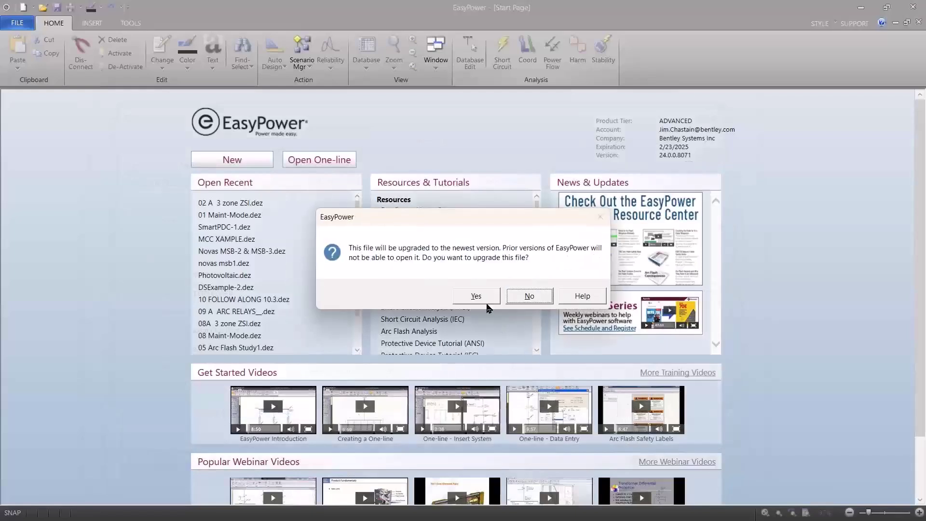
click(480, 296)
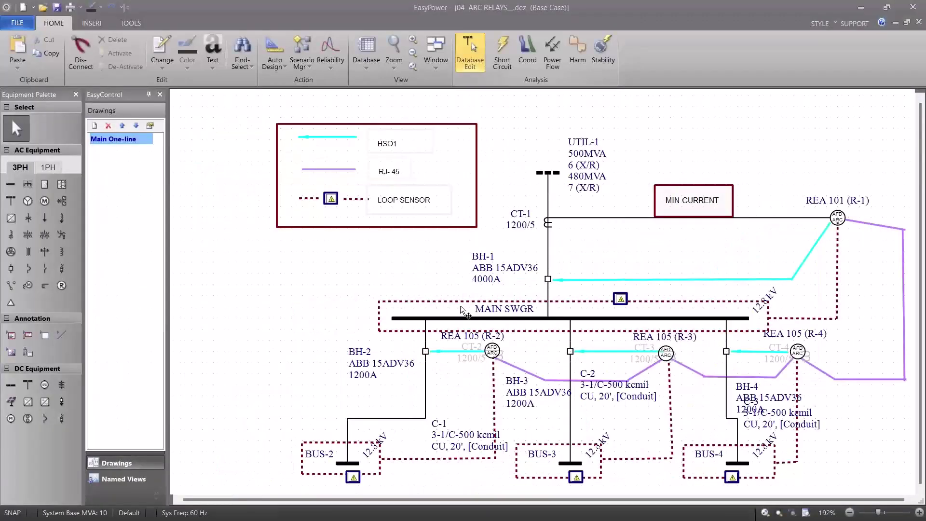
- Switch to short circuit analysis and fault BUS-2 to display its arc flash results on the one-line
scroll(464, 312, down, 1)
scroll(464, 313, down, 1)
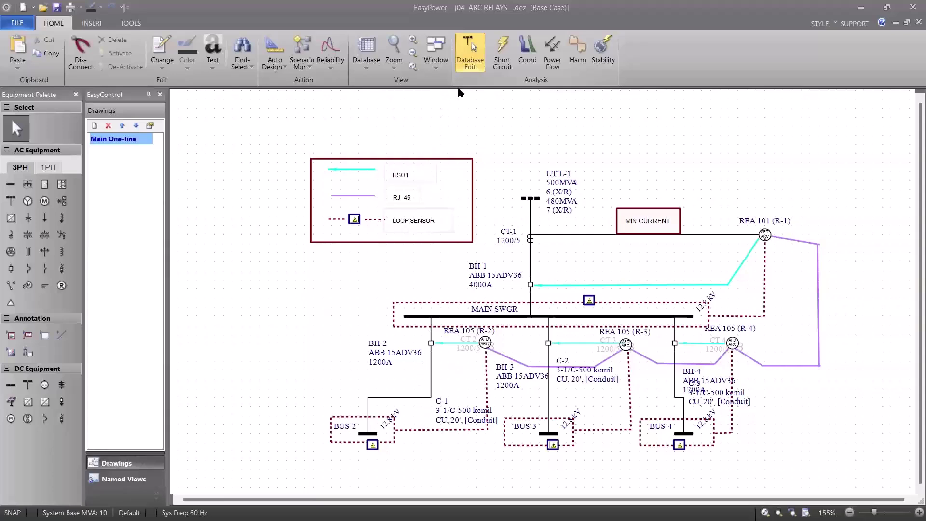
click(497, 52)
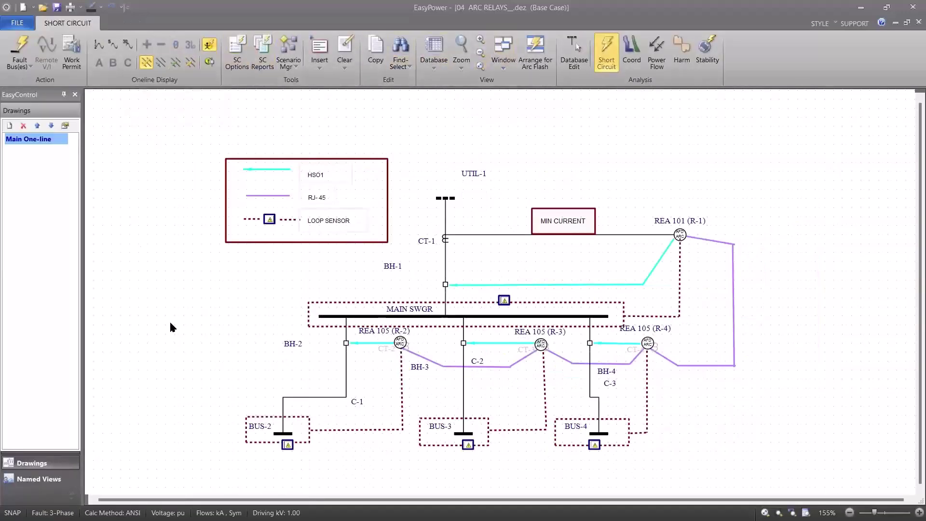
click(273, 433)
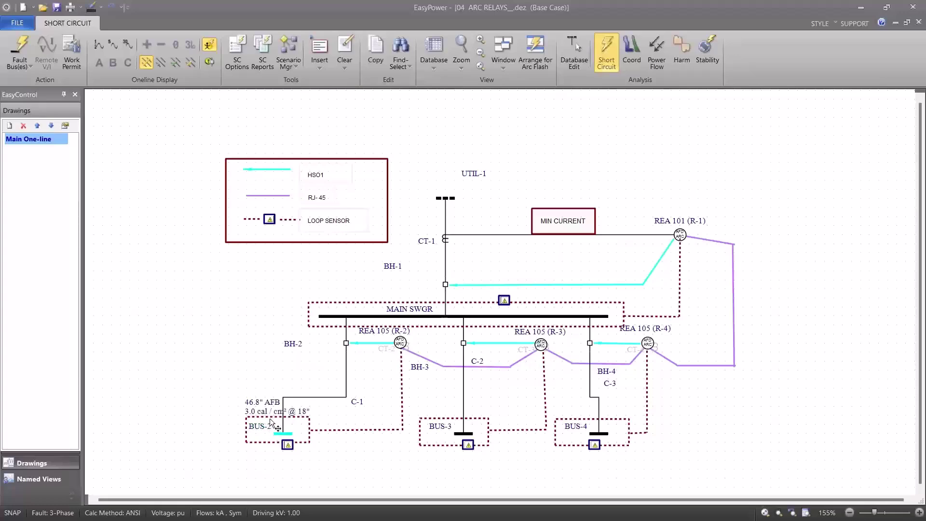
drag(261, 391, 269, 349)
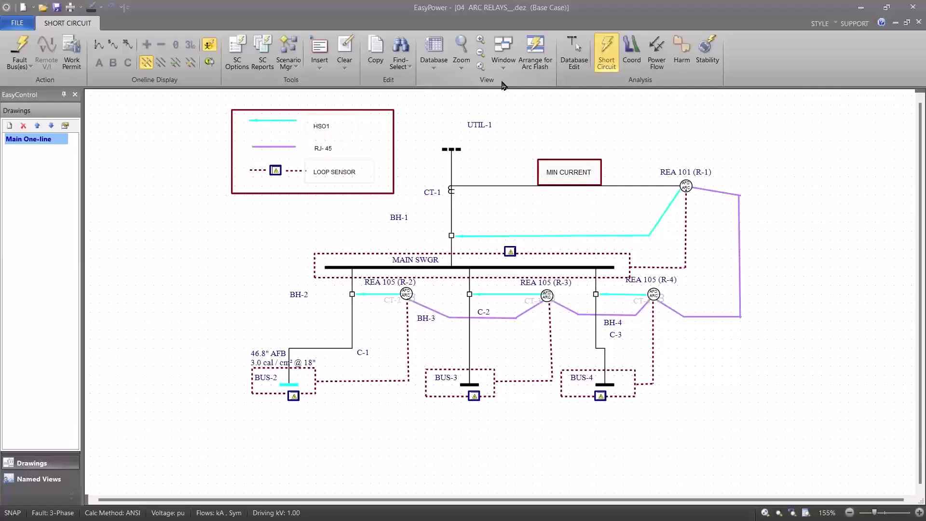
- Arrange the windows for arc flash and examine the upstream trip device and arc time for BUS-2 in the hazard report
click(529, 61)
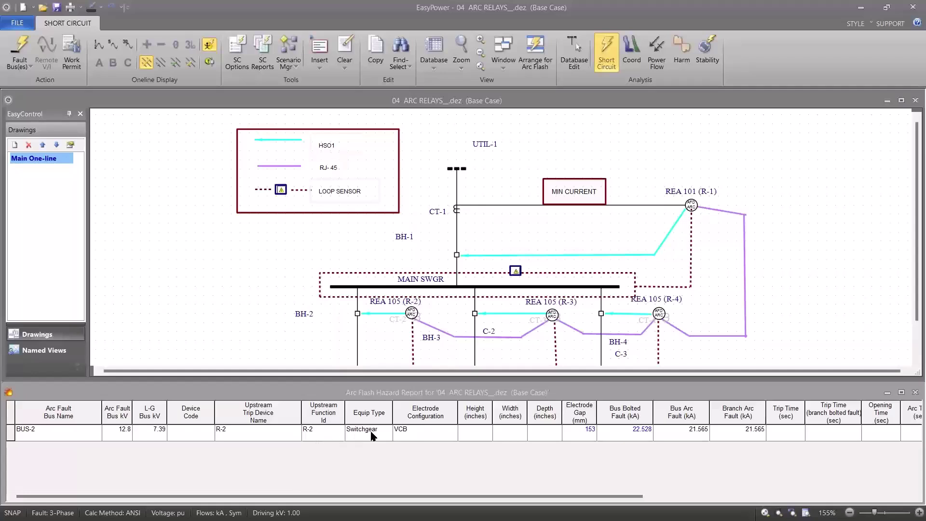
drag(461, 496, 627, 504)
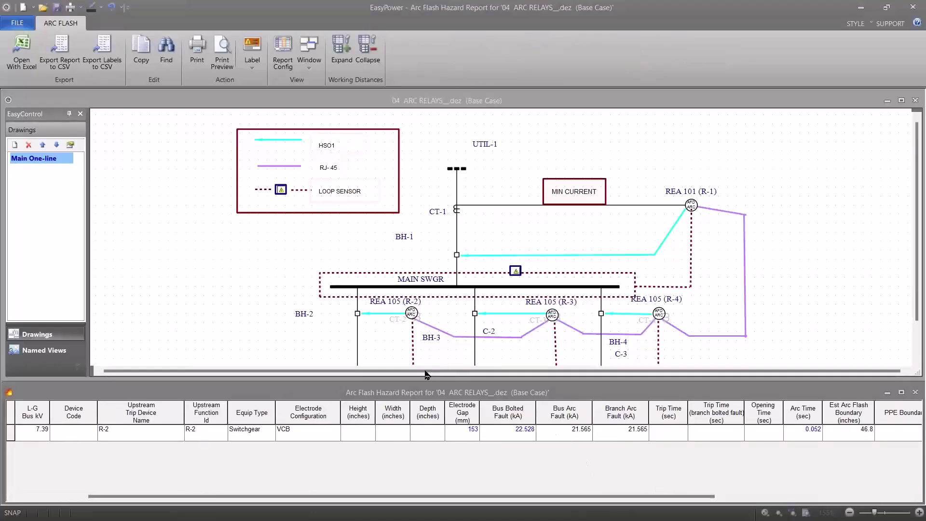
drag(394, 350, 386, 306)
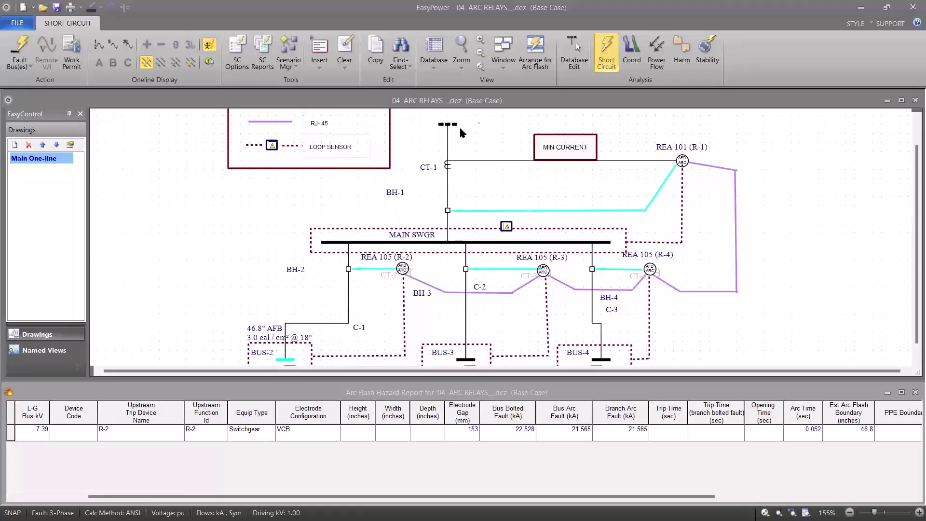
- Return to database editing and review the arc flash hazard settings of BUS-2, including its options for trip times
click(606, 50)
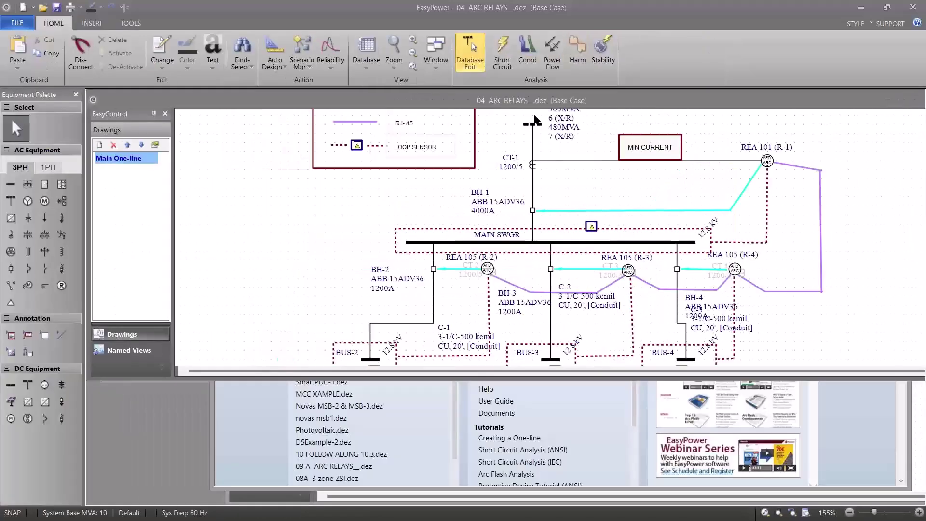
drag(449, 261, 423, 198)
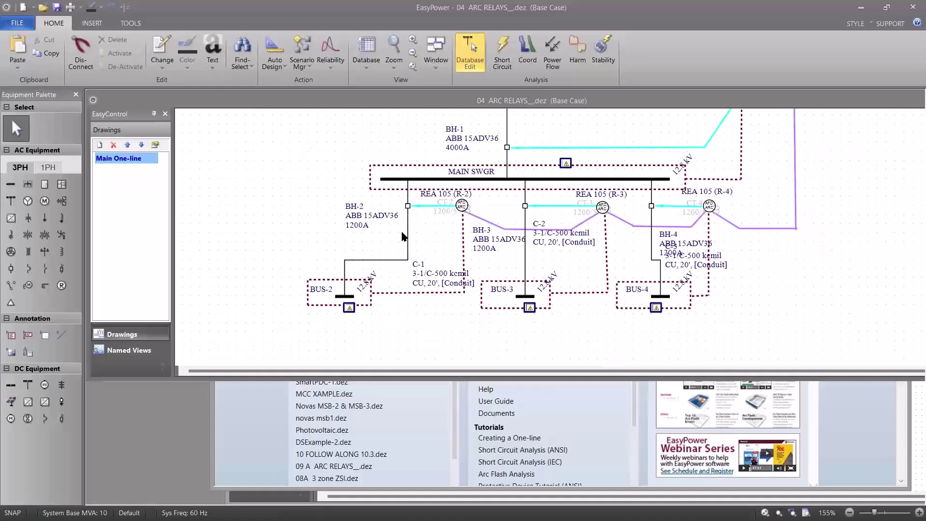
click(351, 297)
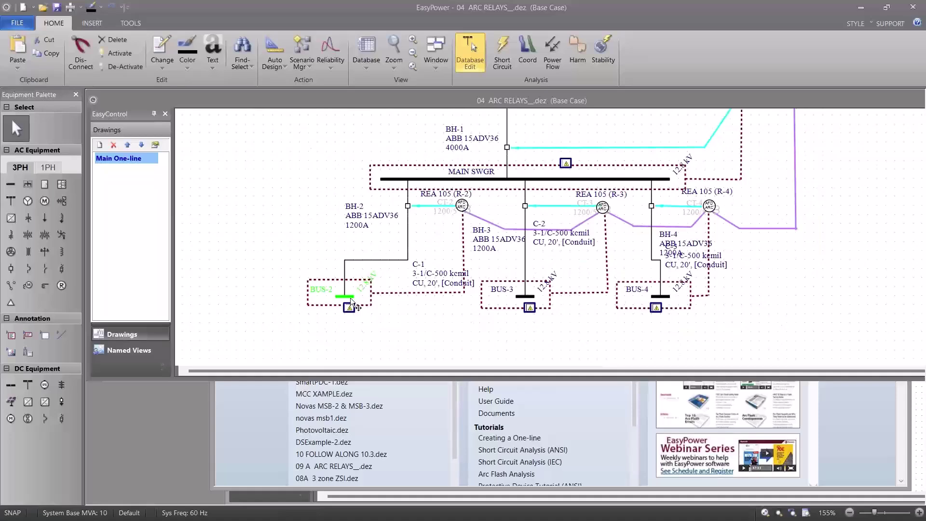
double_click(350, 297)
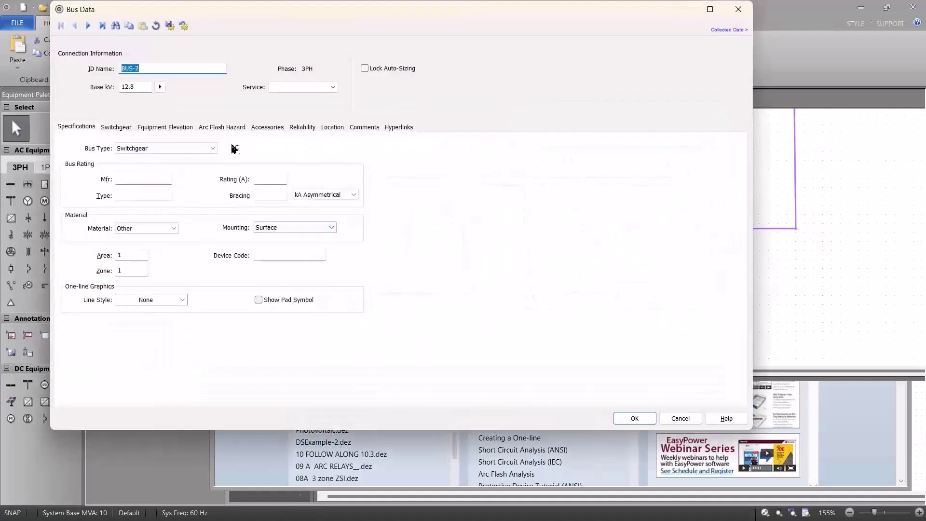
click(225, 130)
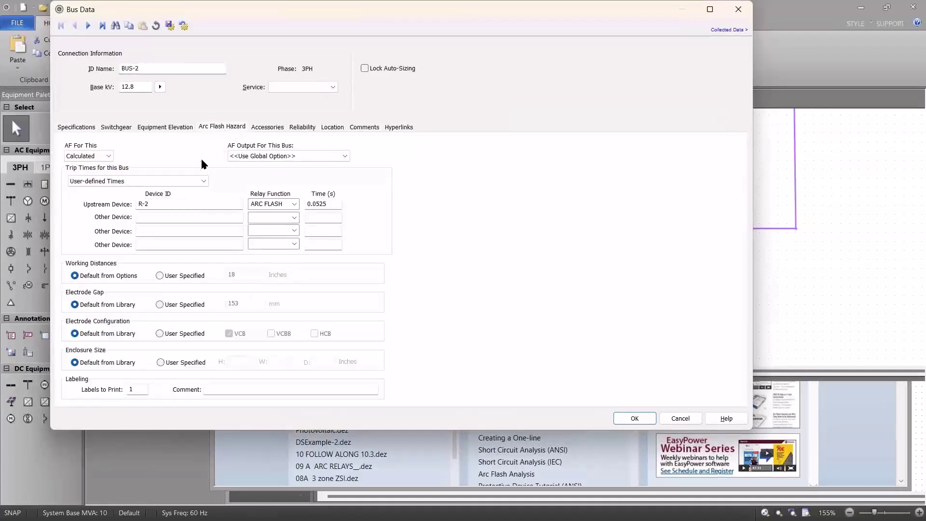
click(147, 182)
click(146, 188)
click(616, 418)
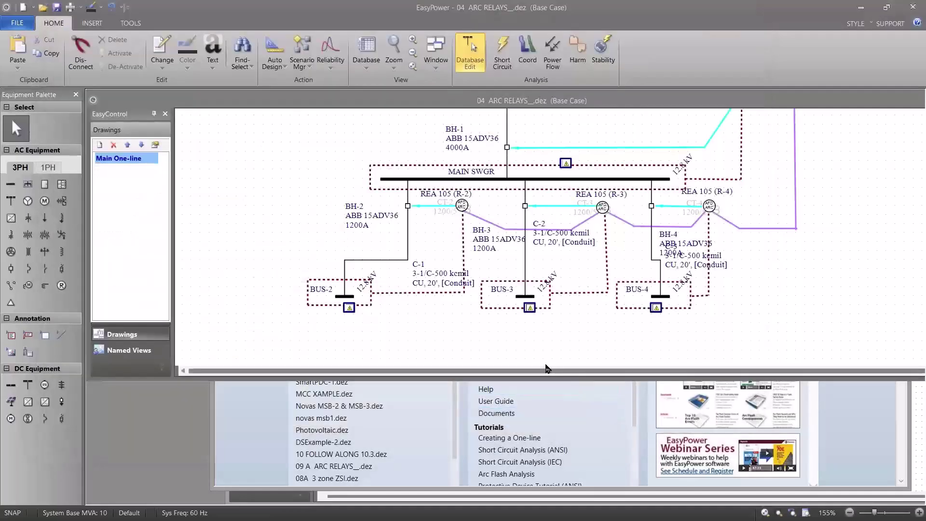
- Review the arc flash hazard trip time settings of the MAIN SWGR bus, and collapse the EasyControl pane
click(511, 180)
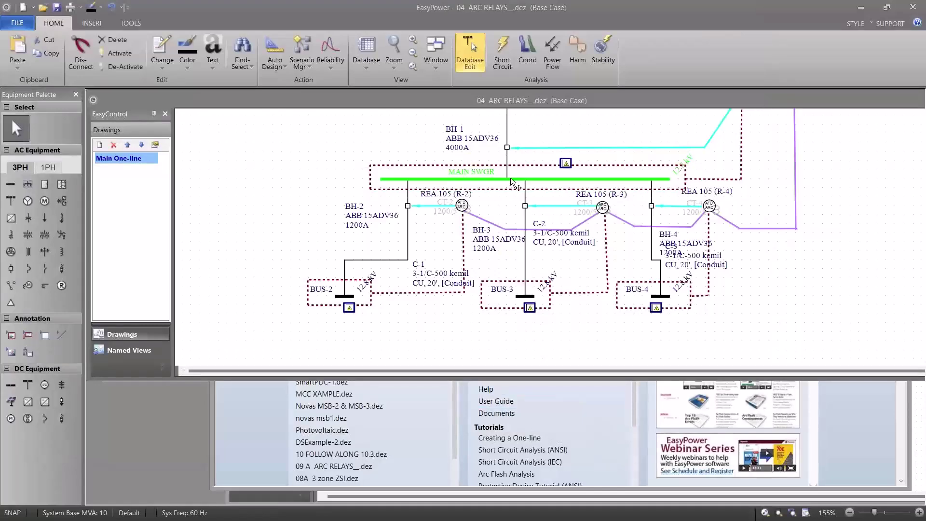
double_click(510, 178)
click(222, 127)
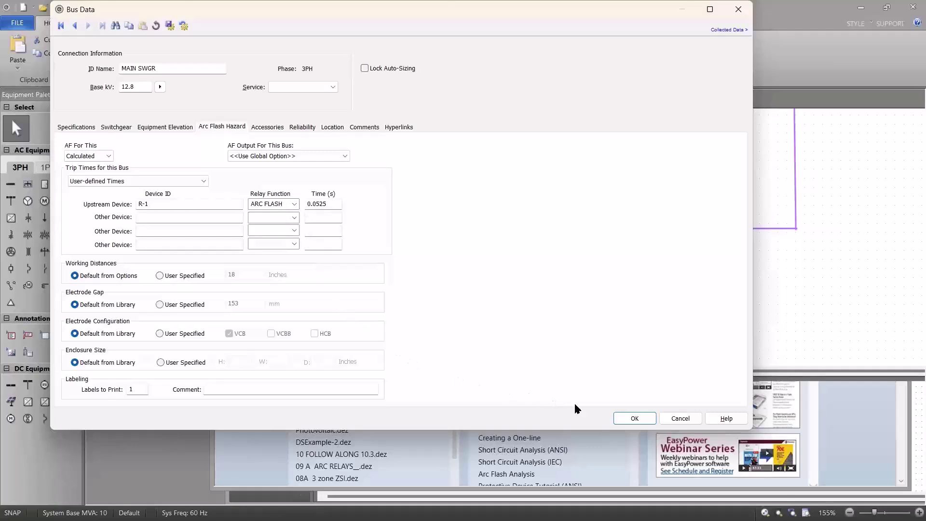
click(620, 417)
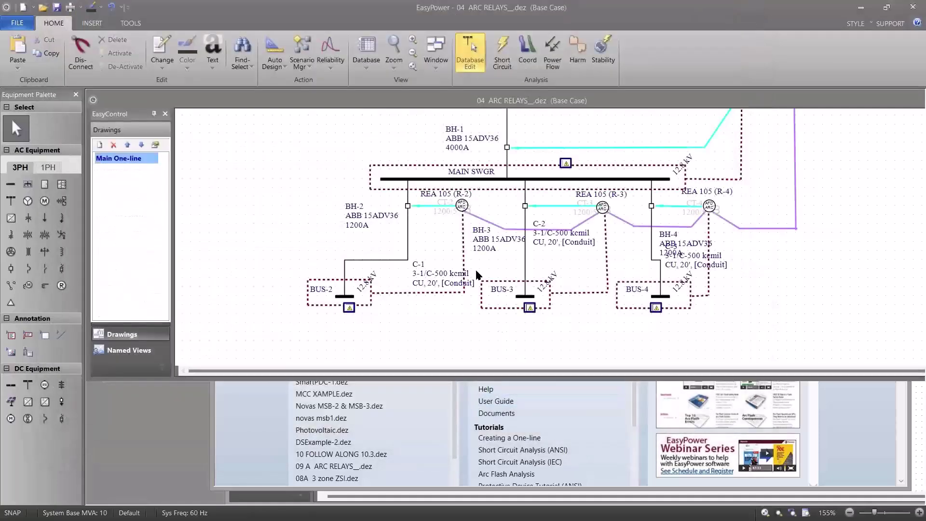
click(165, 114)
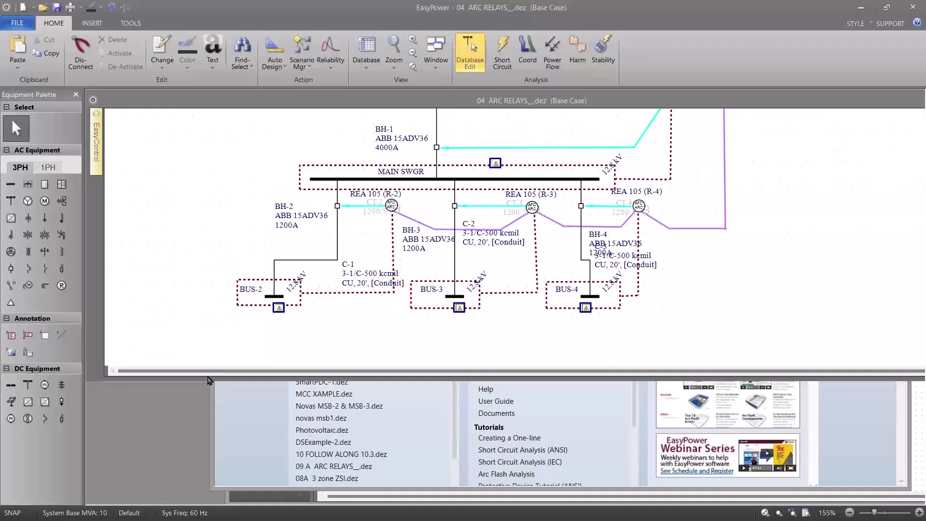
- Enlarge the one-line window to show the whole relay scheme, and switch to the presentation's Mitigation Options slide
drag(209, 380, 197, 438)
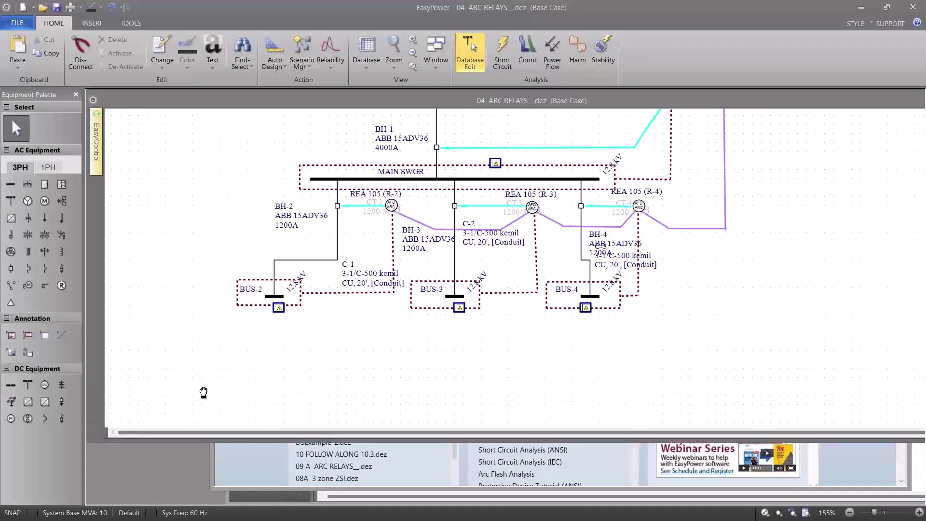
drag(203, 392, 196, 423)
drag(218, 380, 213, 391)
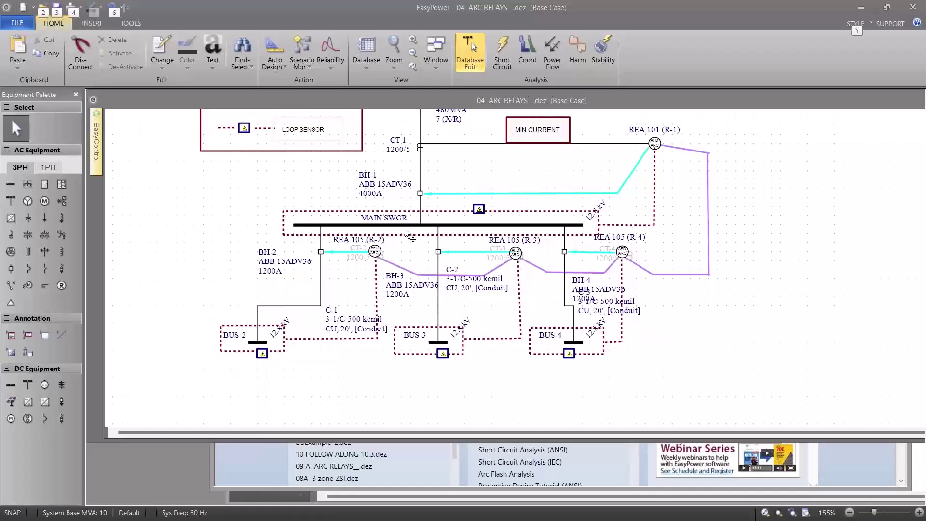
key(alt+Tab)
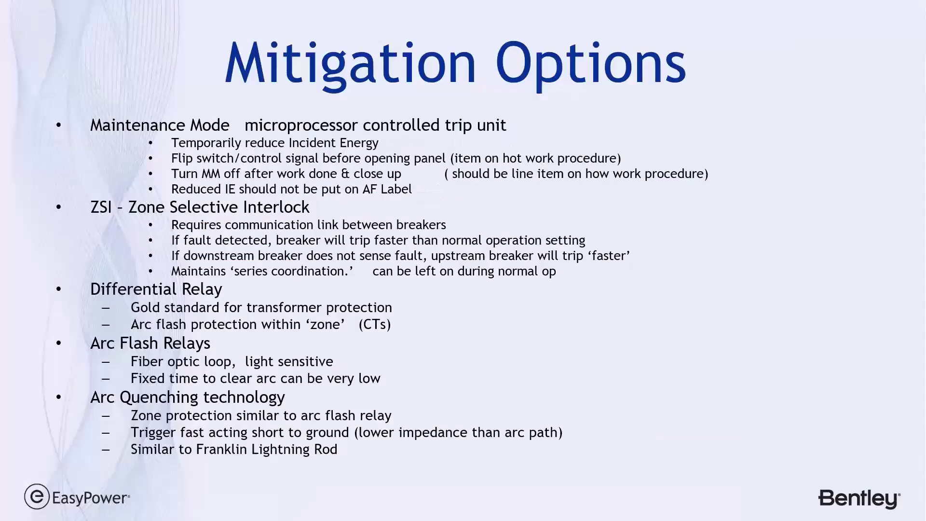
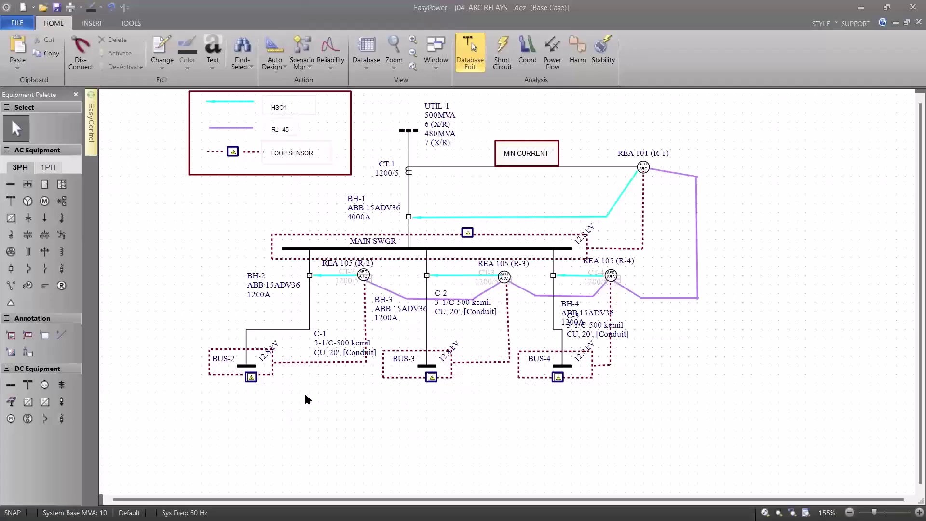
right_click(309, 399)
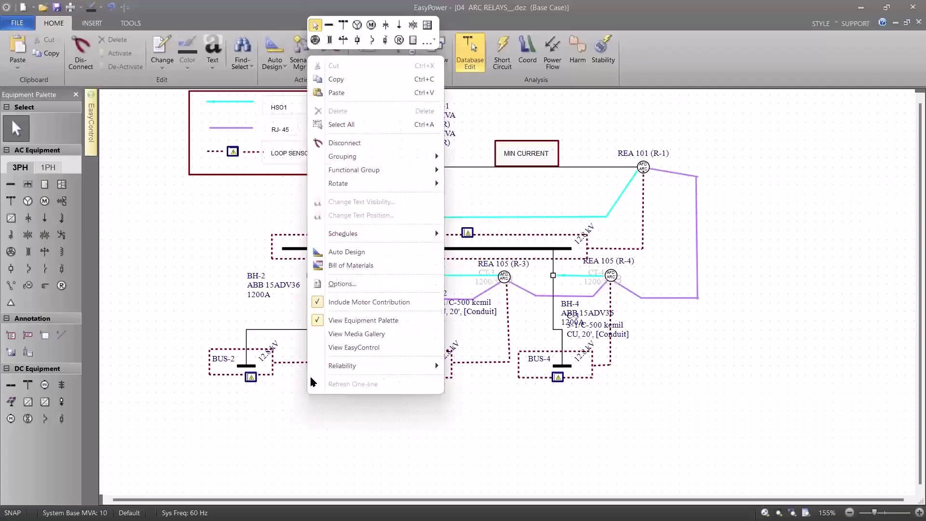
click(301, 389)
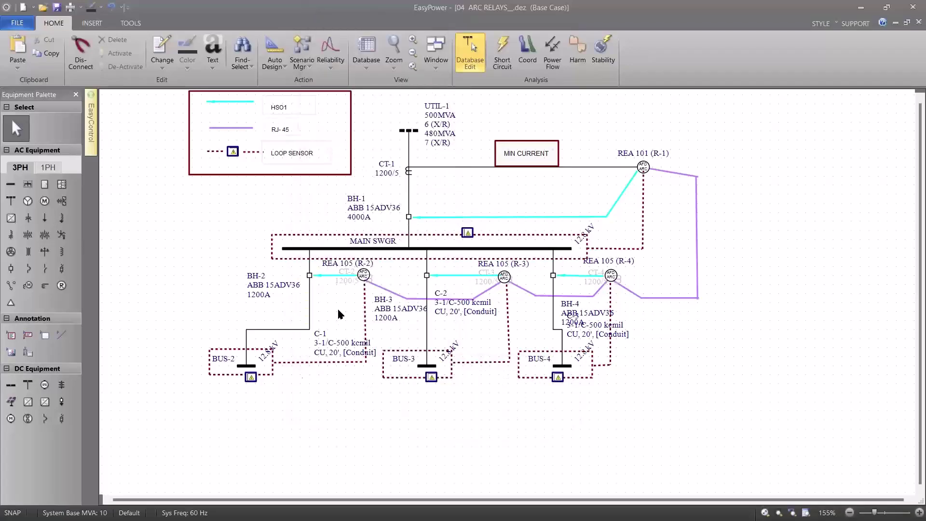
right_click(322, 392)
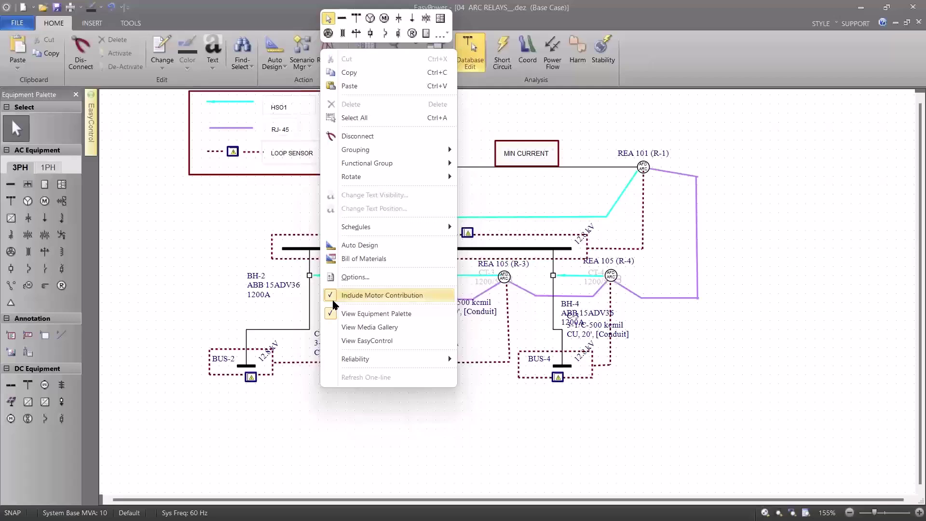
key(Escape)
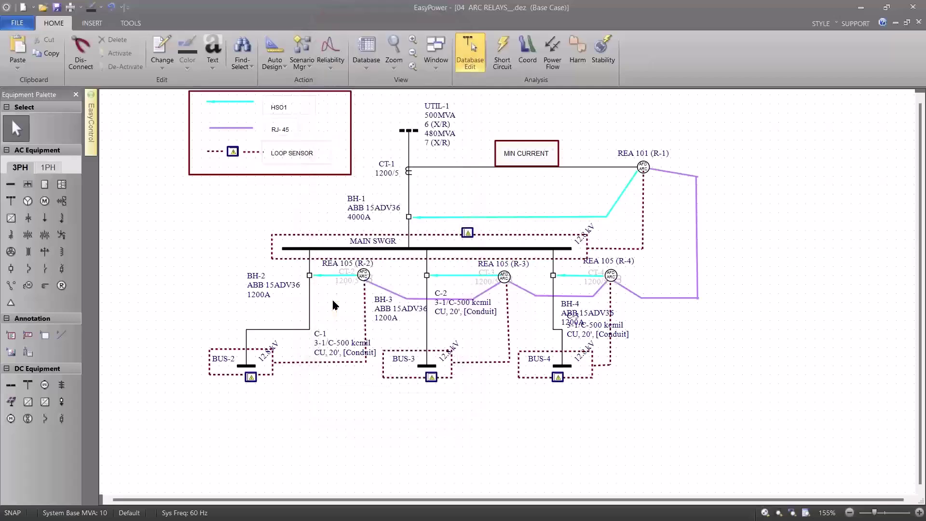
right_click(334, 306)
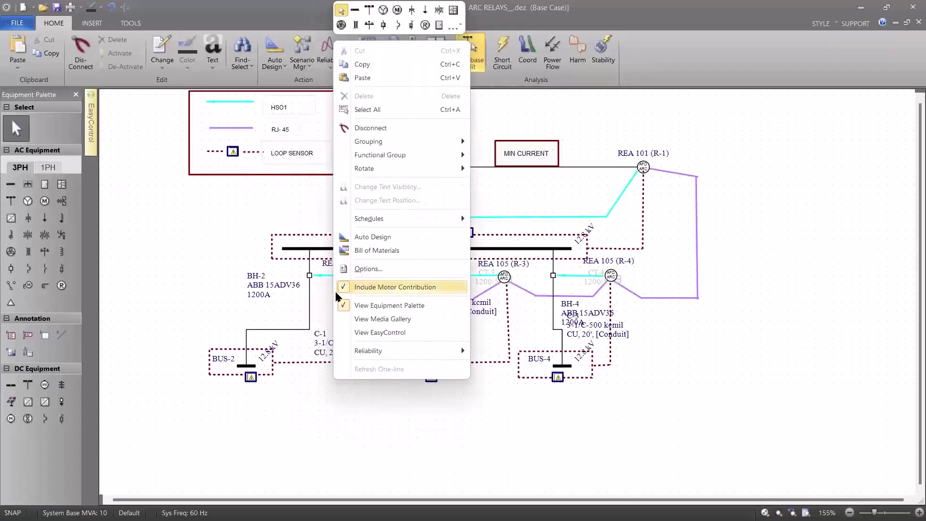
click(340, 292)
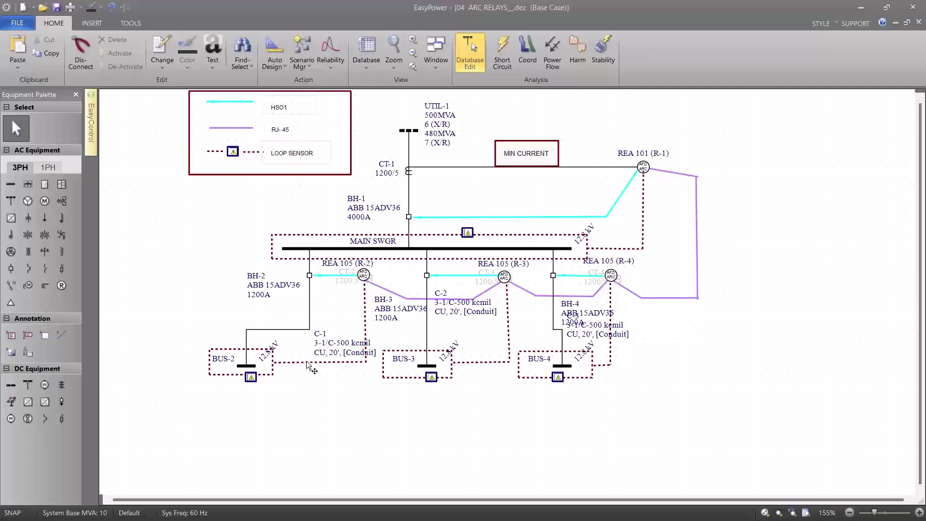
scroll(306, 381, up, 1)
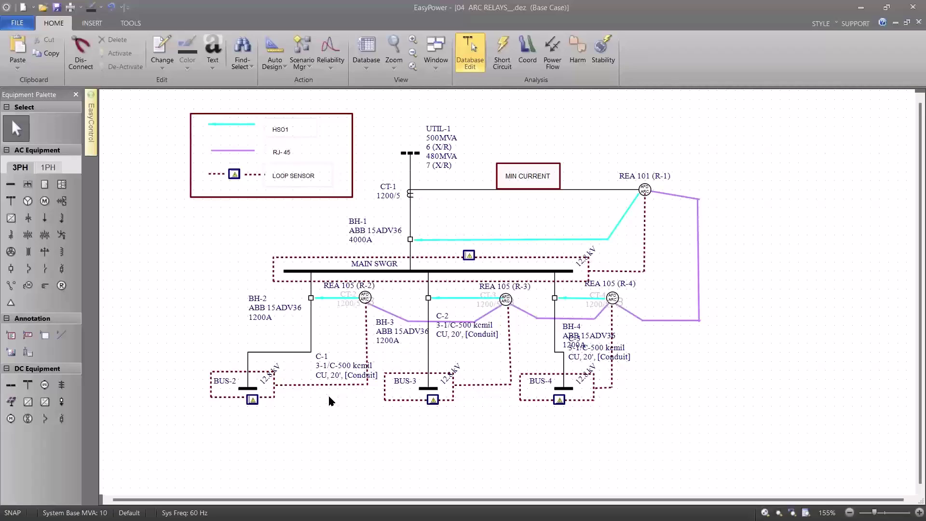
right_click(331, 401)
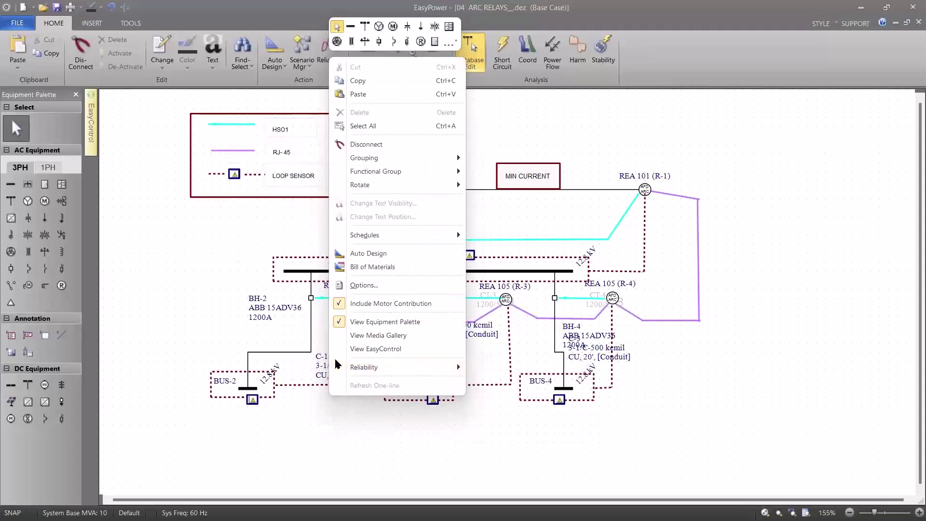
click(321, 393)
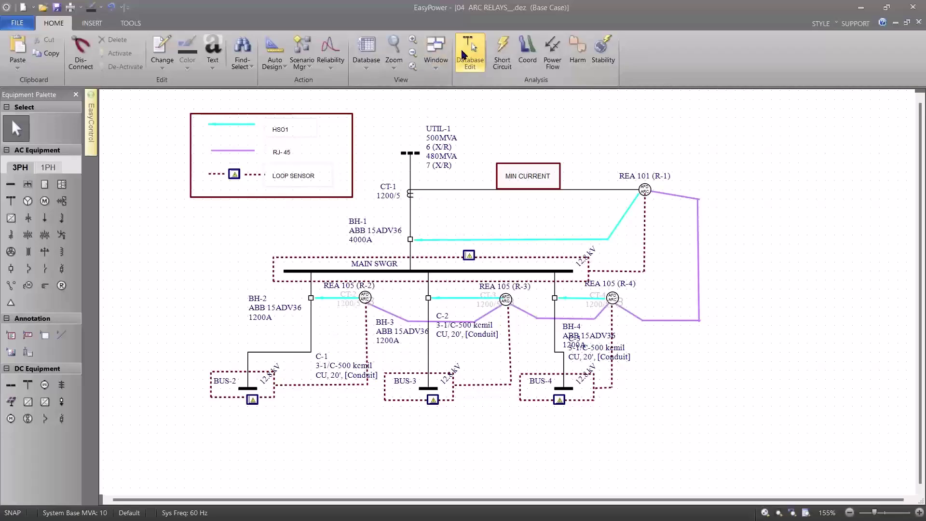
- Switch to short circuit analysis and fault all buses with momentary (1/2 cycle) currents displayed on the one-line
click(500, 57)
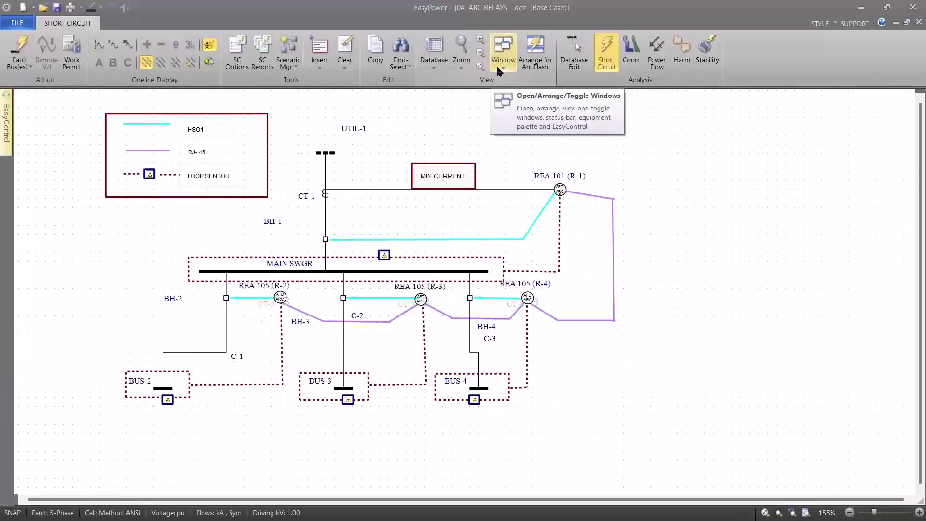
click(500, 71)
click(500, 72)
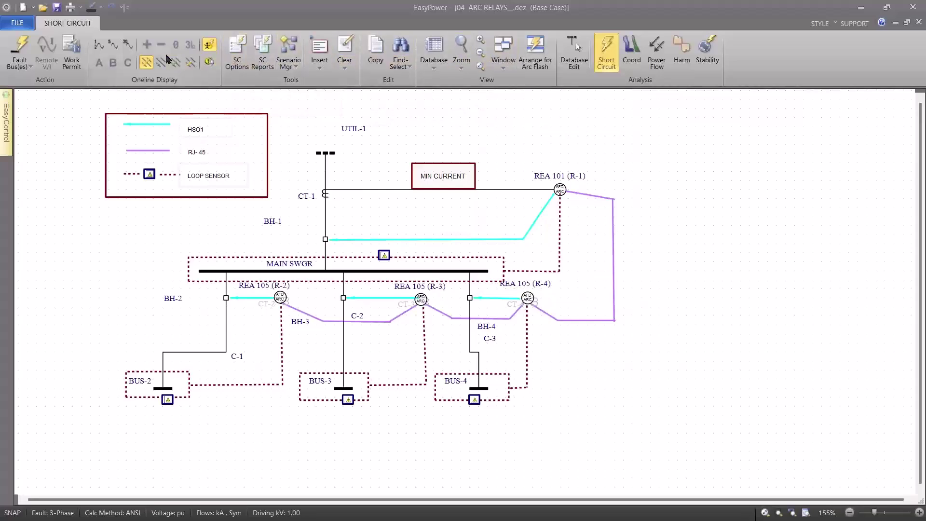
click(101, 47)
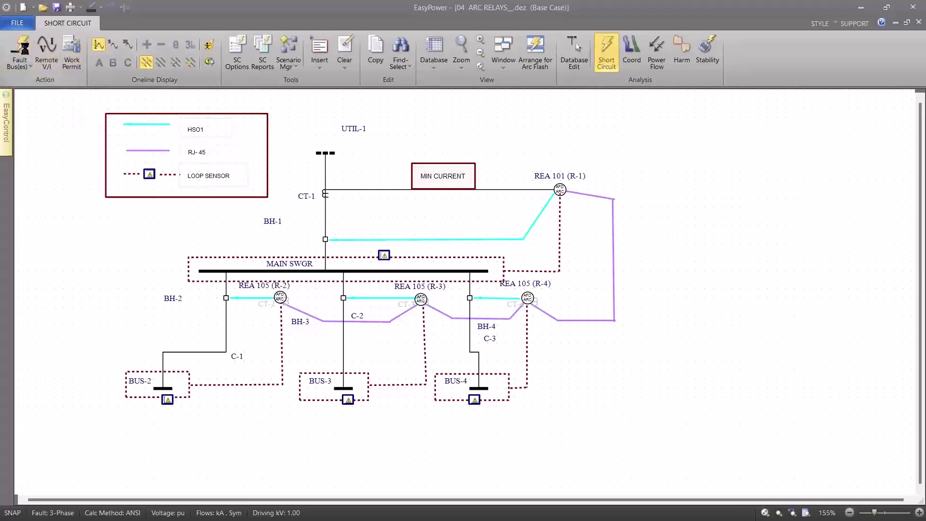
click(26, 52)
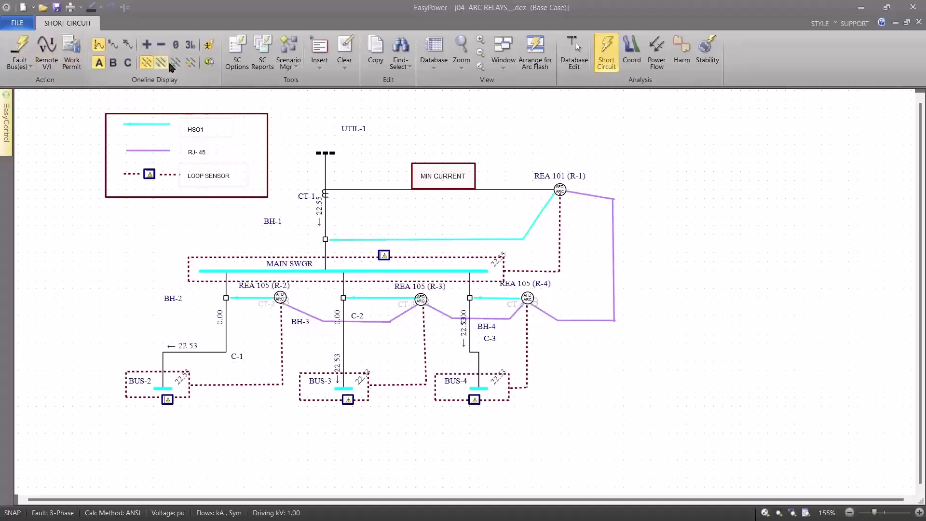
- Enable the HV & LV Momentary (1/2 Cycle) Reports and the Equipment Duty Report in the short circuit text output options
click(234, 62)
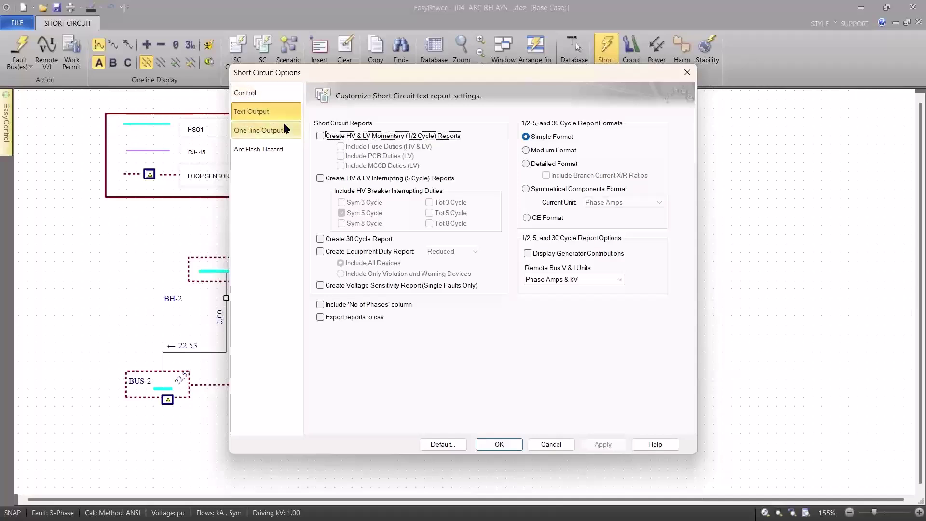
click(320, 136)
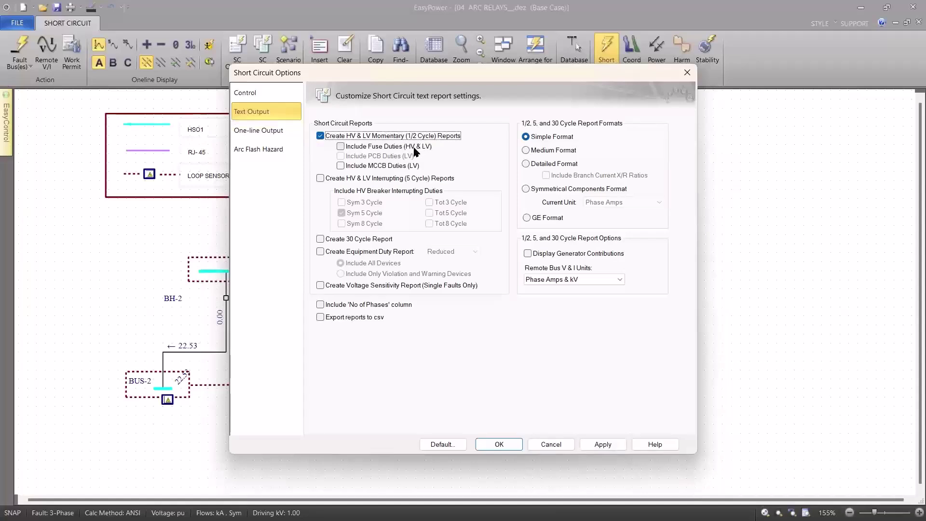
click(320, 252)
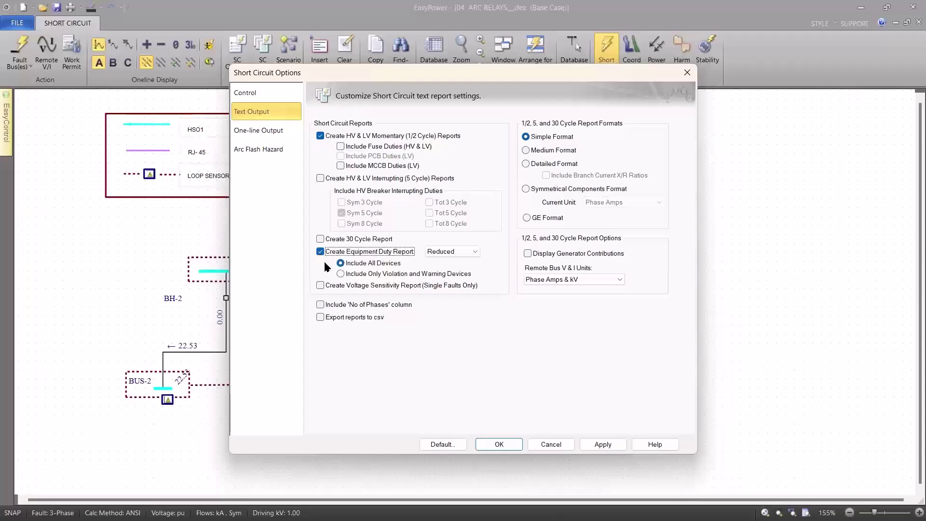
click(484, 444)
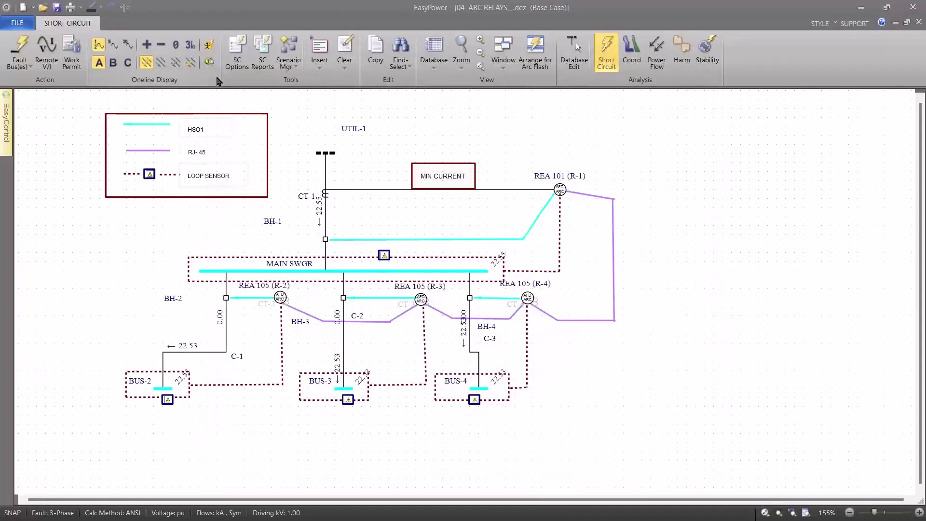
- Open the HV Momentary Report, review the fault currents of each bus, and close the report
click(496, 63)
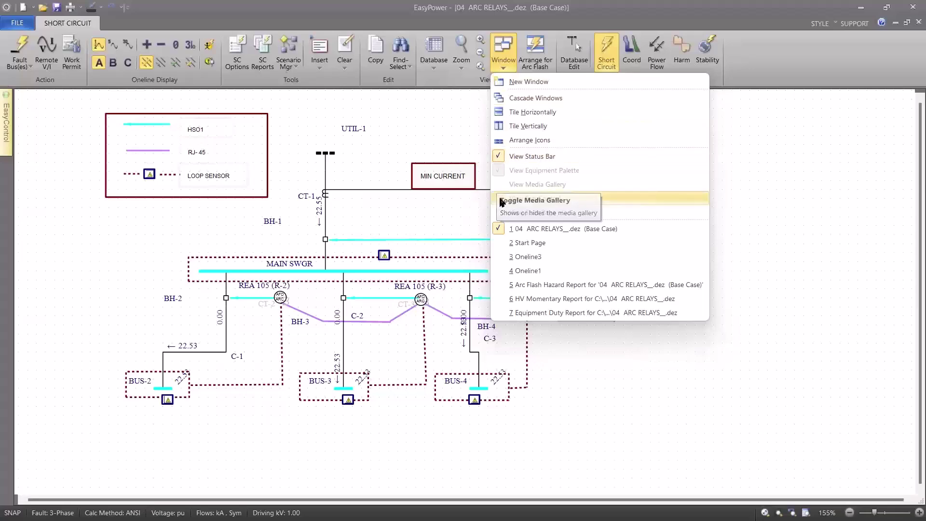
click(516, 300)
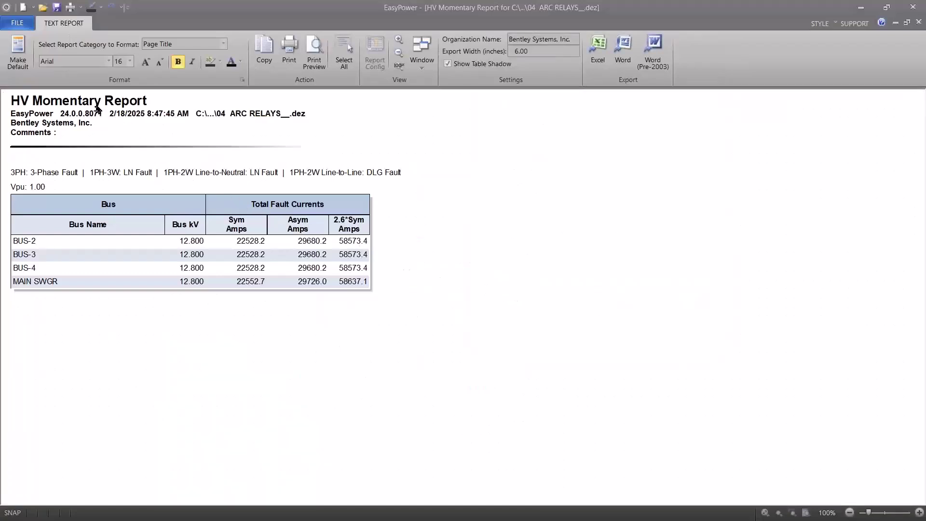
click(17, 23)
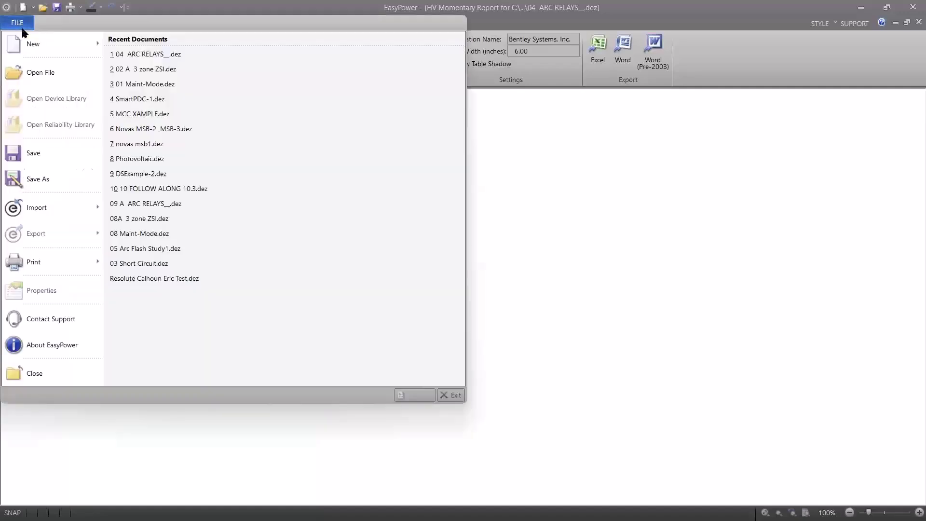
click(23, 371)
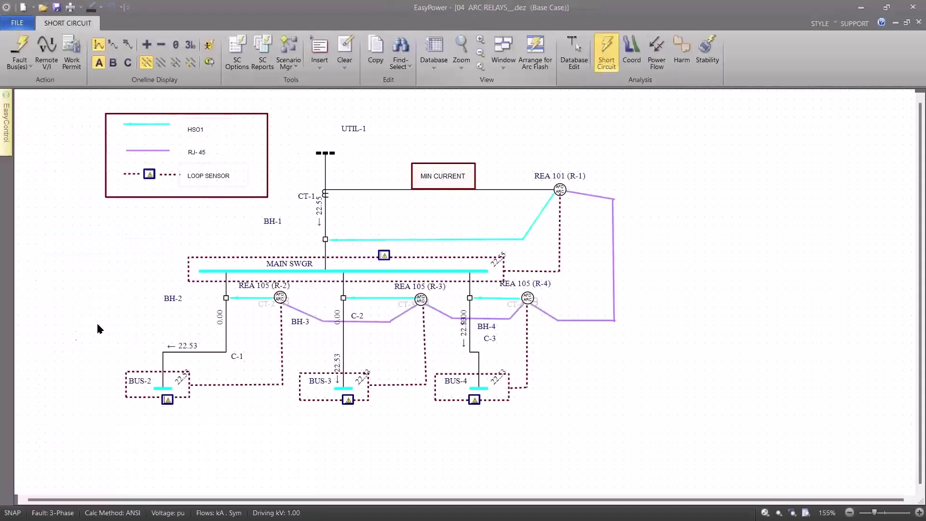
- Open the Equipment Duty Report, review the breaker and bus ratings against their duties, and close the report
right_click(347, 225)
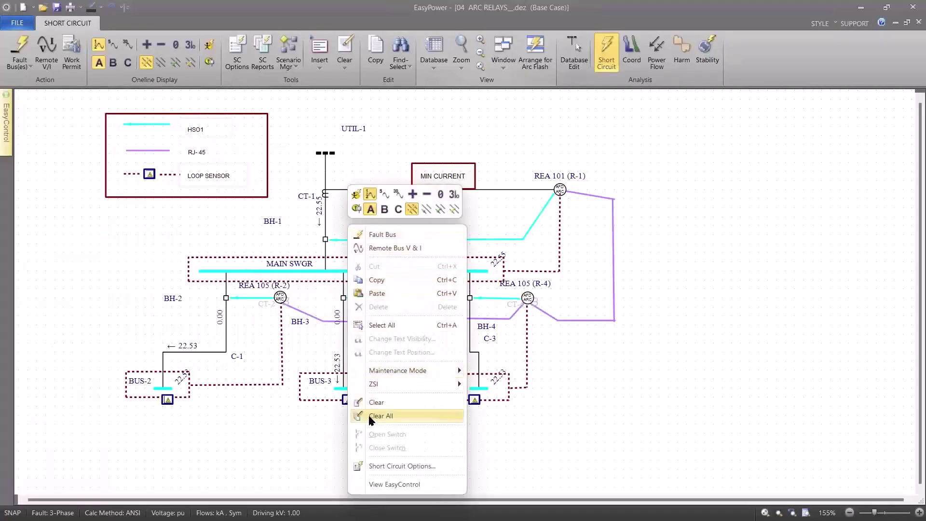
click(512, 425)
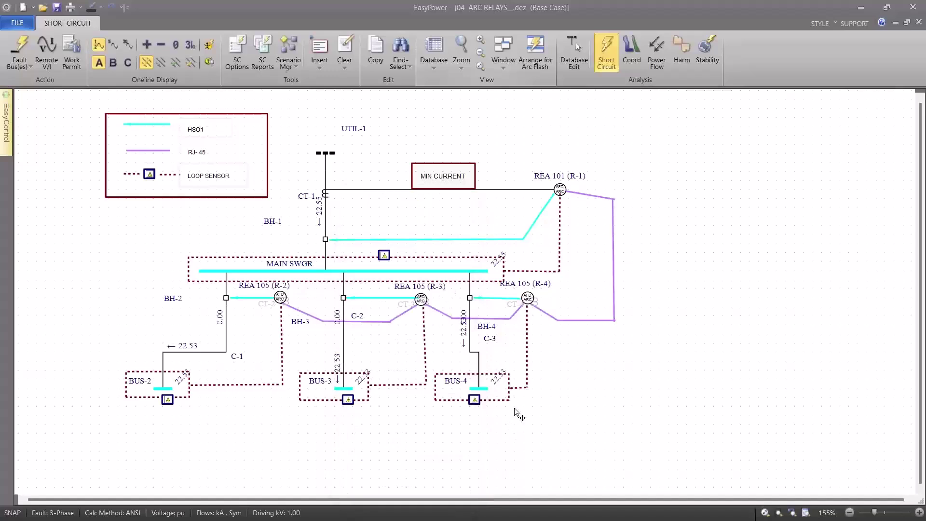
click(503, 67)
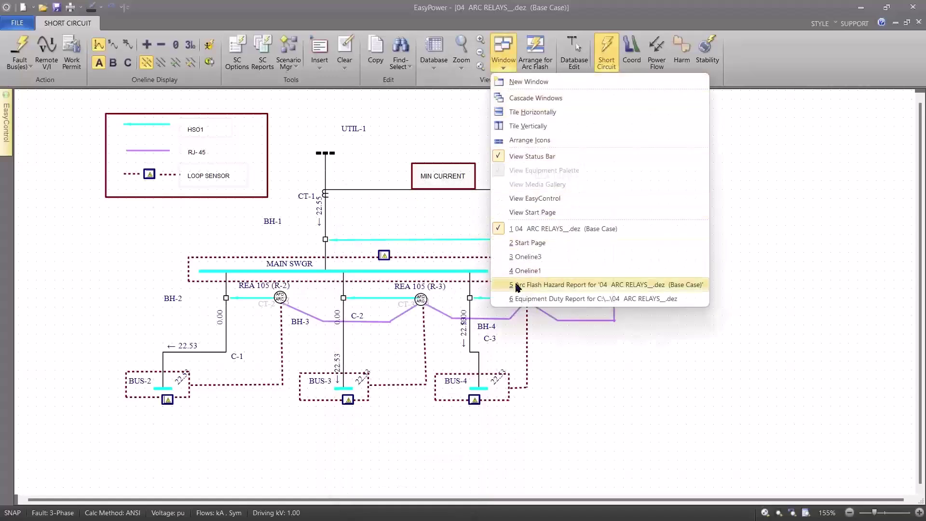
click(518, 299)
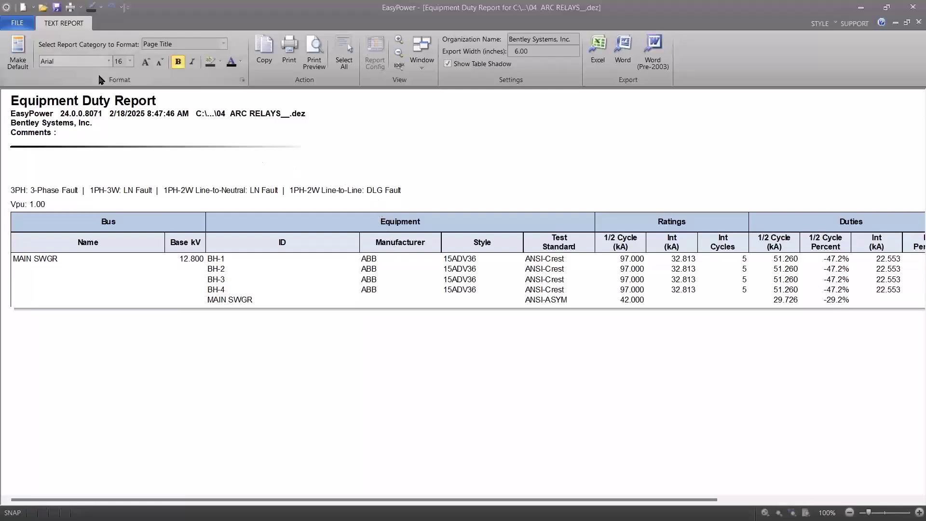
click(17, 23)
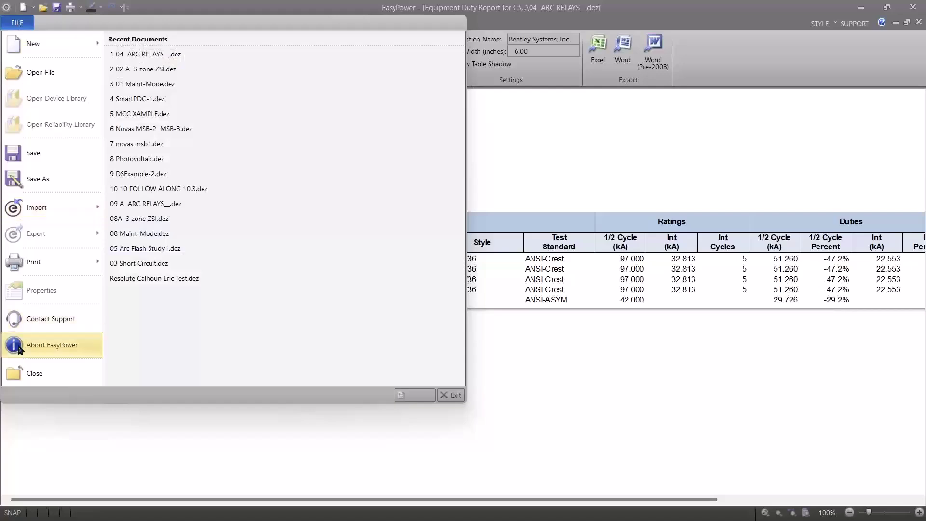
click(19, 372)
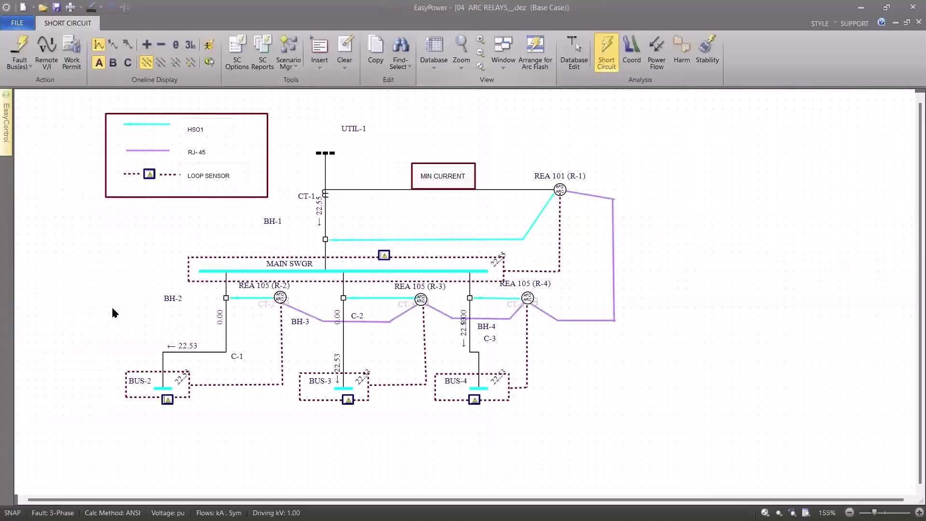
- Switch to coordination and enable Create Sequence of Events Report in the general coordination options
click(637, 57)
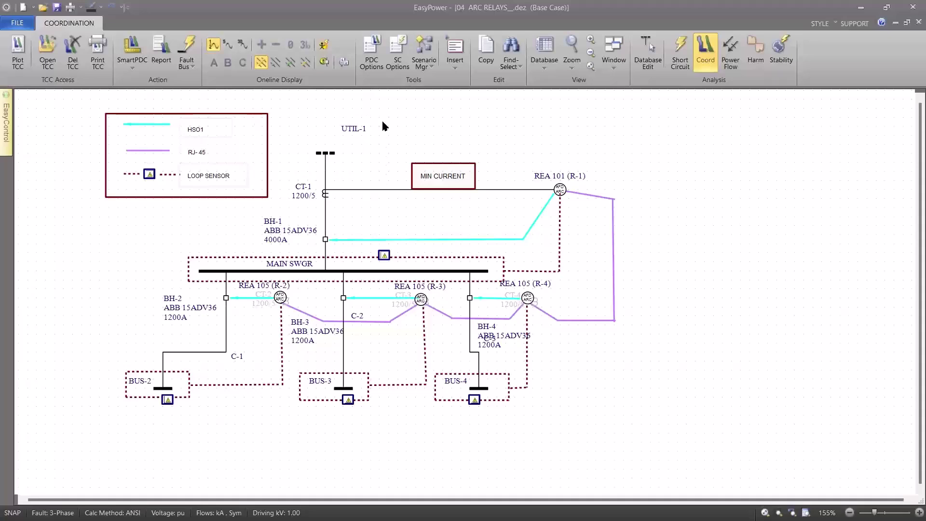
click(372, 54)
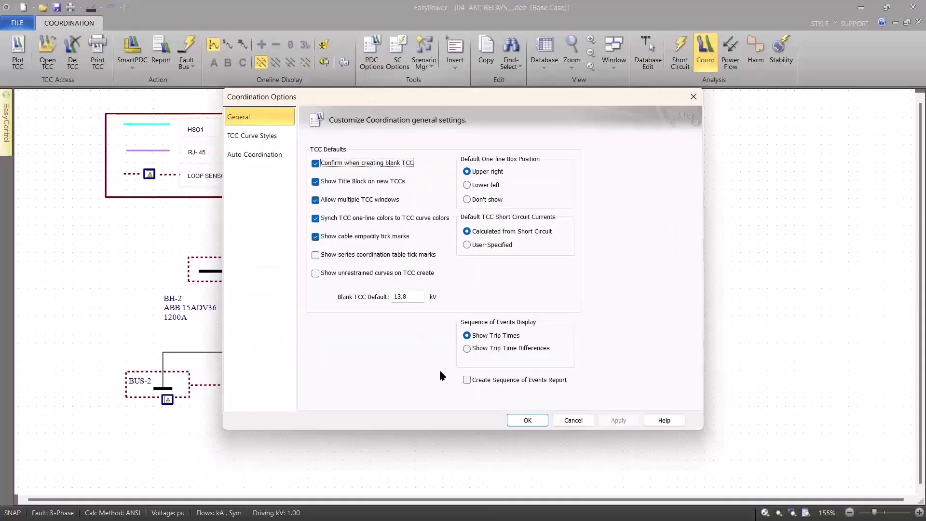
click(465, 381)
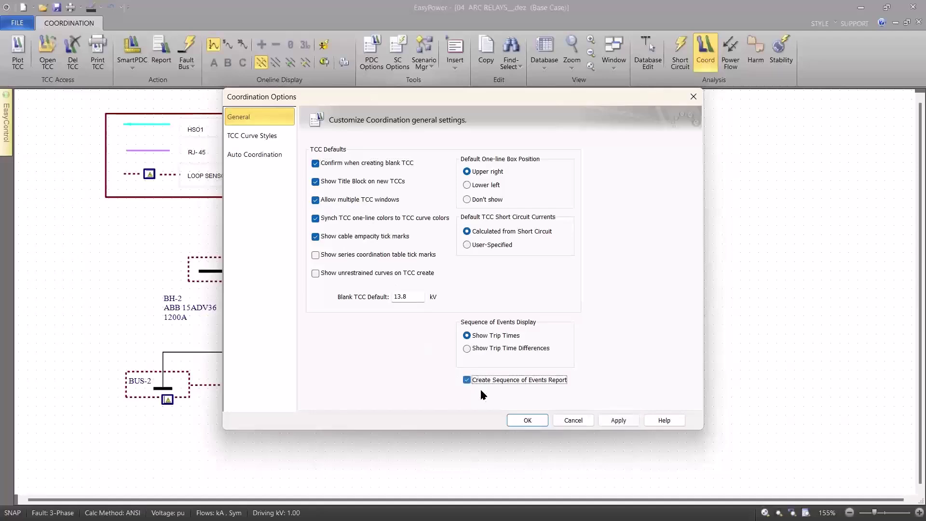
click(521, 419)
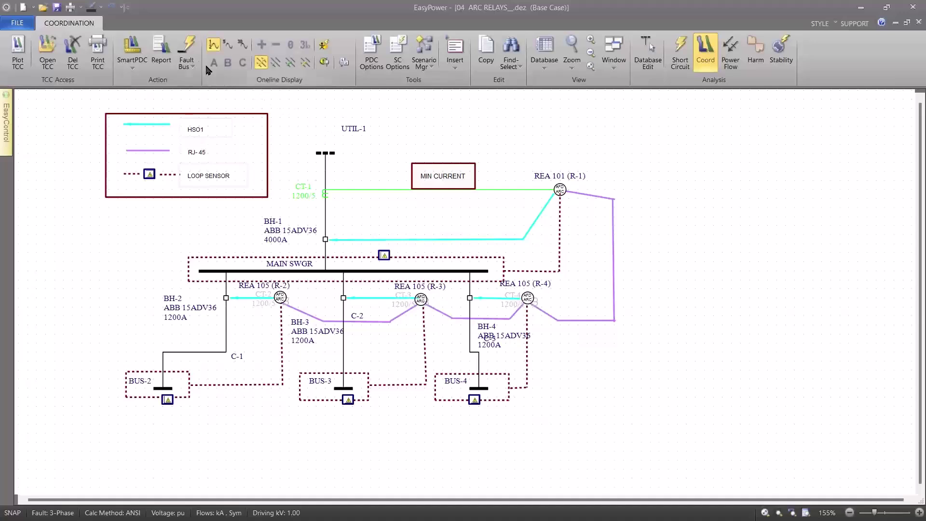
- Fault all buses in coordination, review the trip times in the Sequence of Events Report, and close the report
click(186, 53)
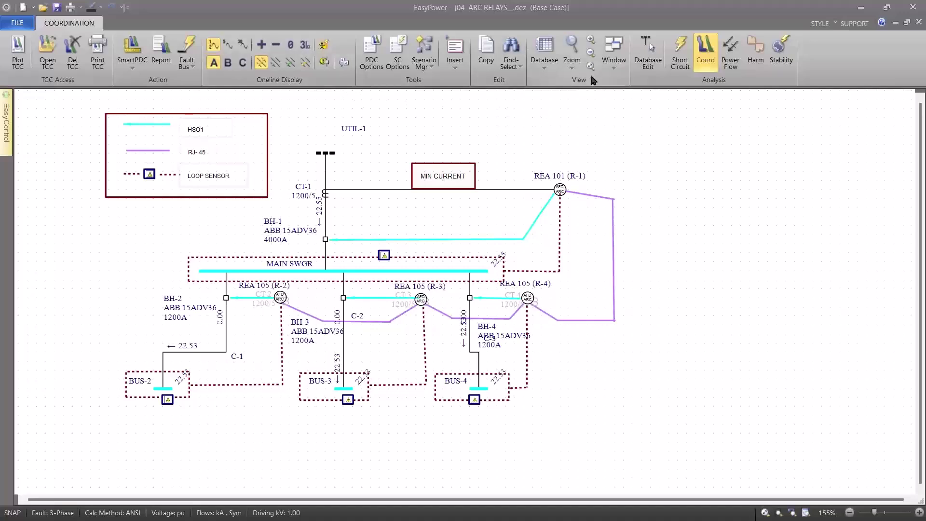
click(606, 71)
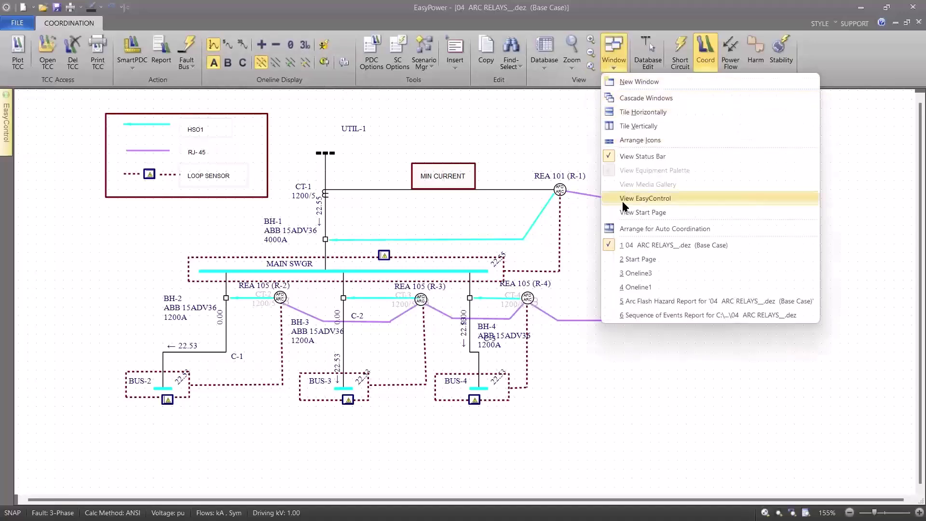
click(633, 316)
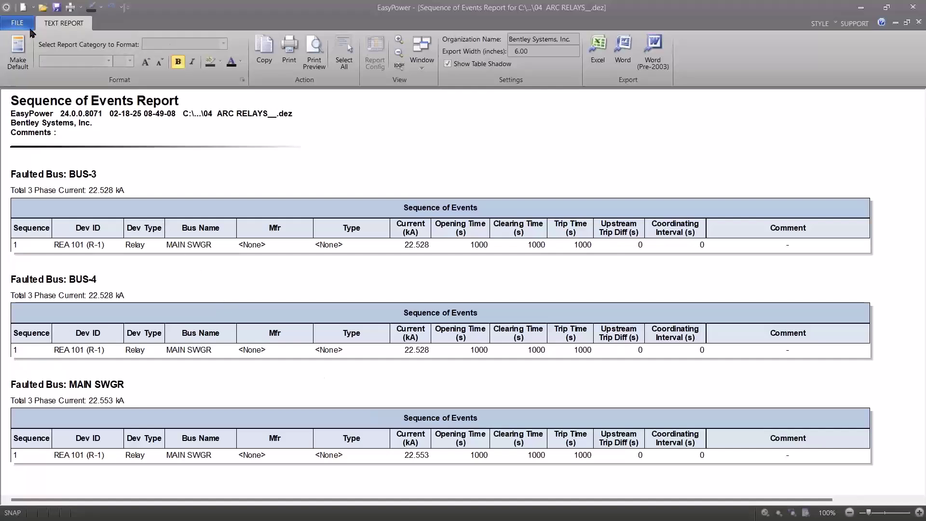
click(16, 23)
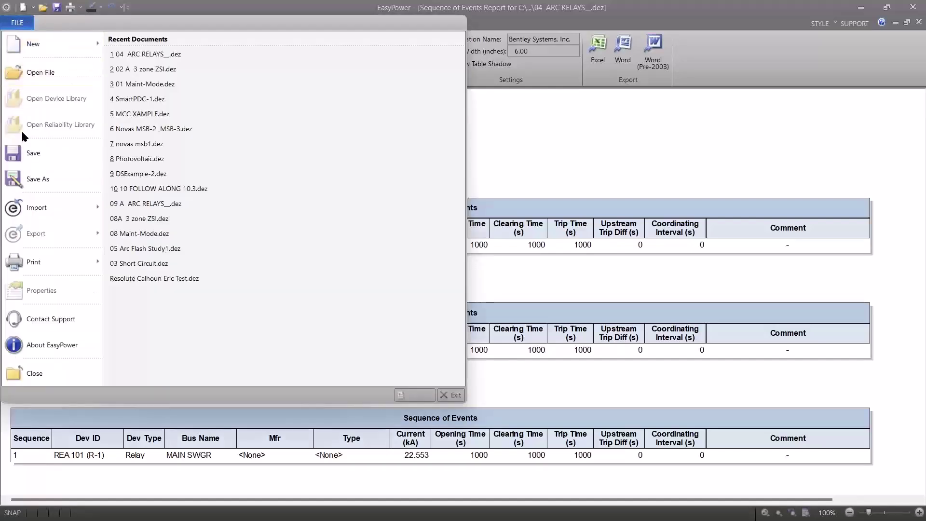
click(9, 374)
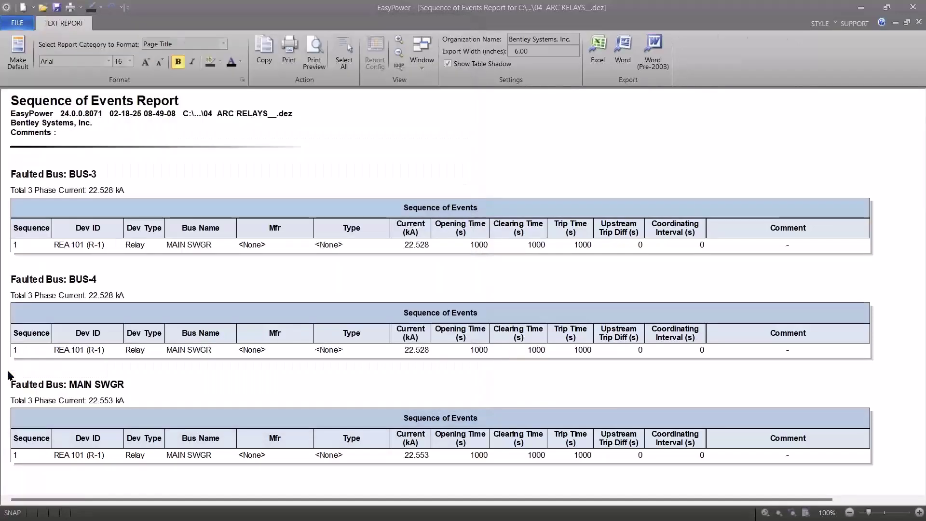